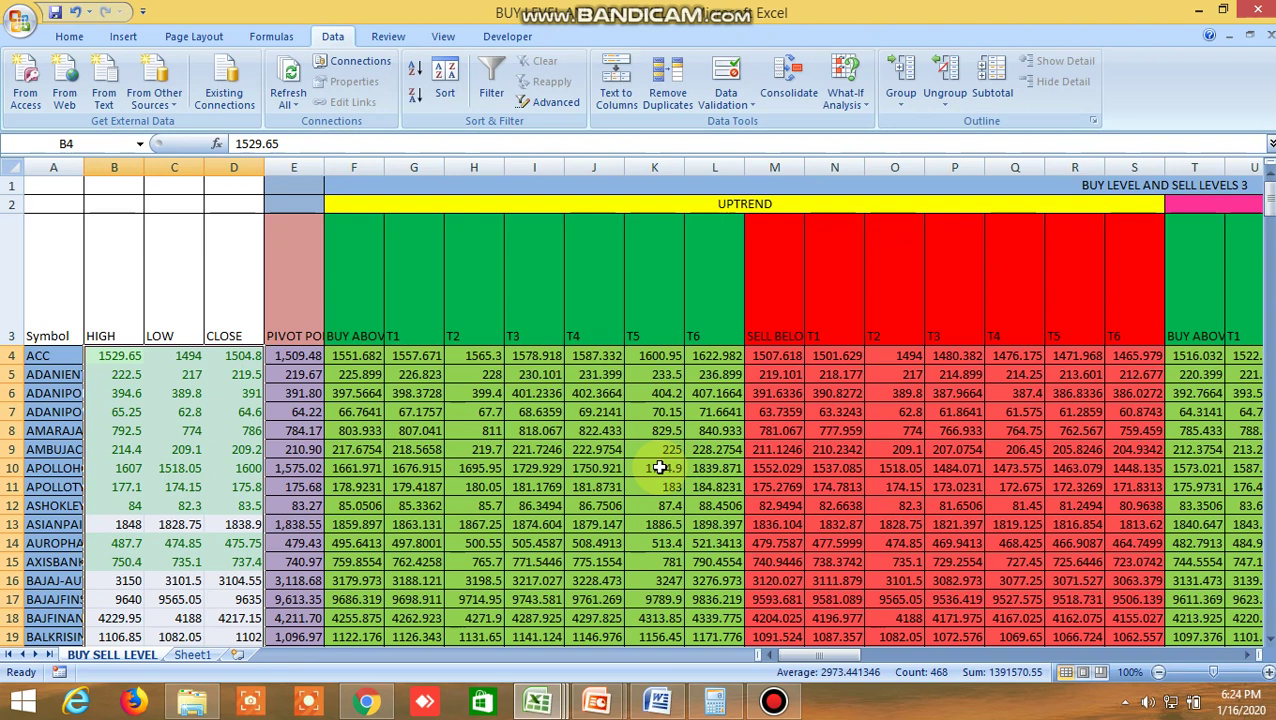
# Review the HIGH, LOW and CLOSE header cells in row 3 of the BUY SELL LEVEL sheet.
pyautogui.click(230, 300)
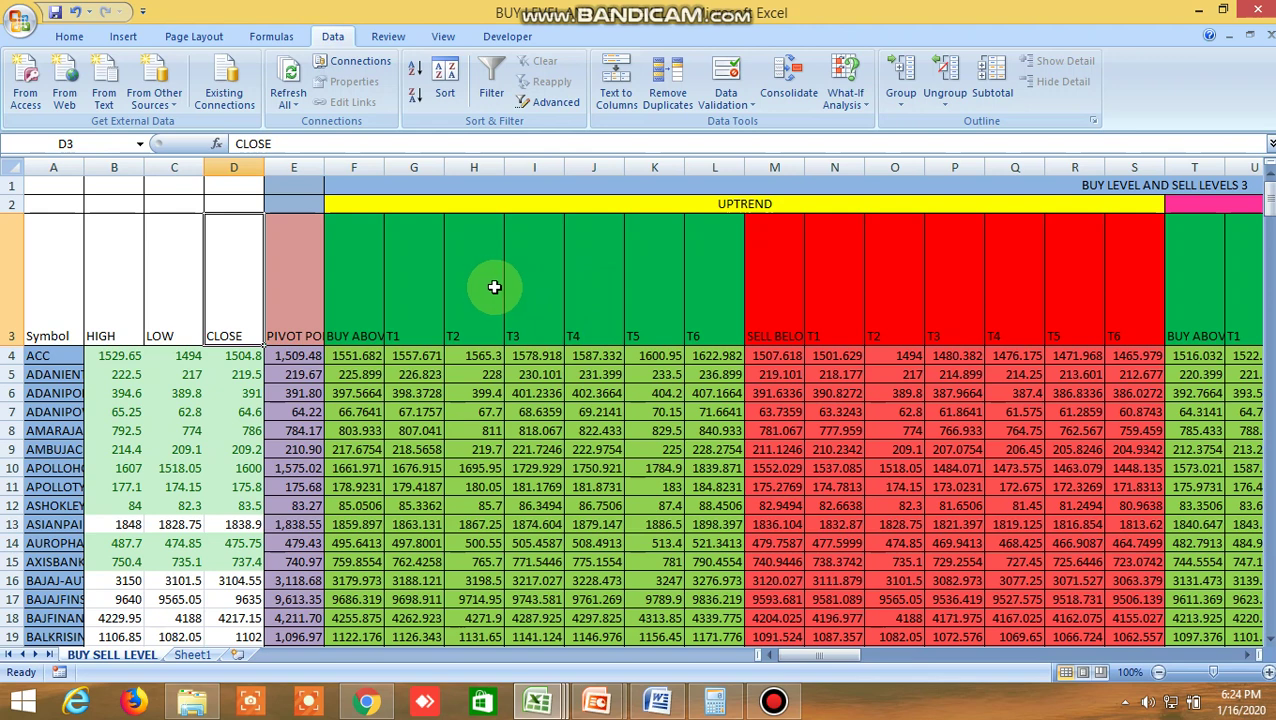
pyautogui.click(186, 268)
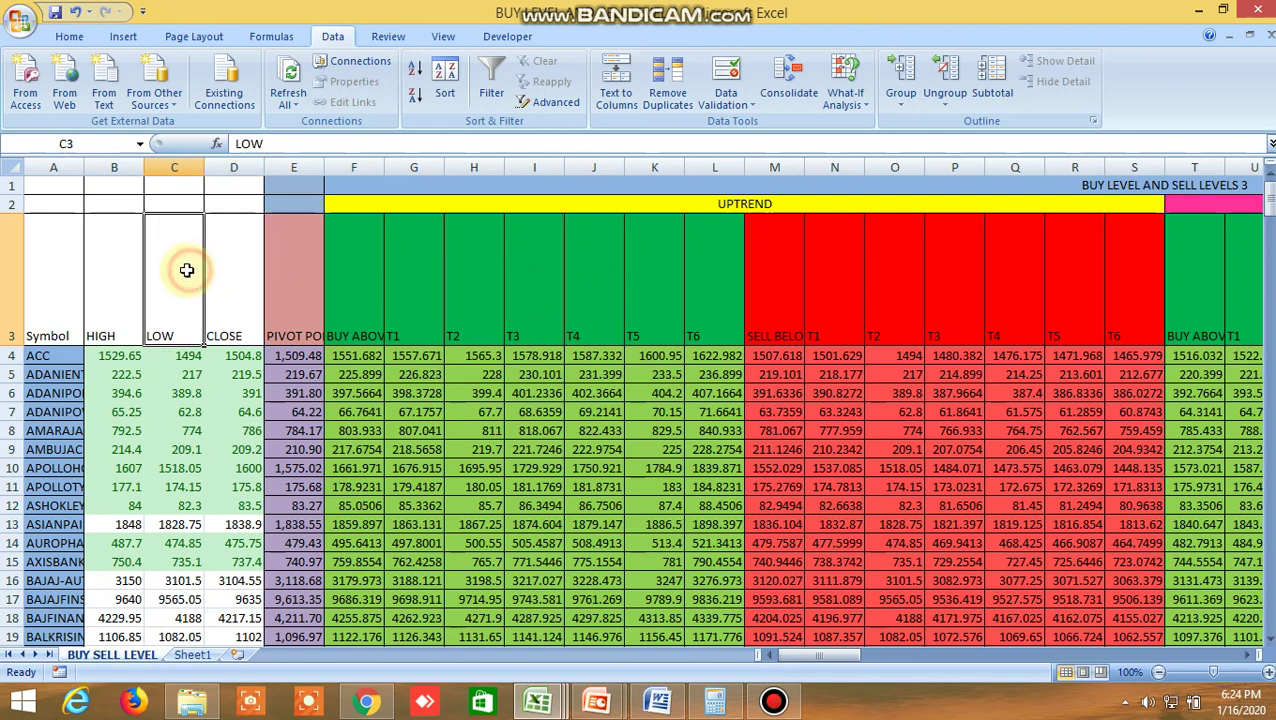
pyautogui.click(124, 263)
pyautogui.click(172, 259)
pyautogui.click(228, 270)
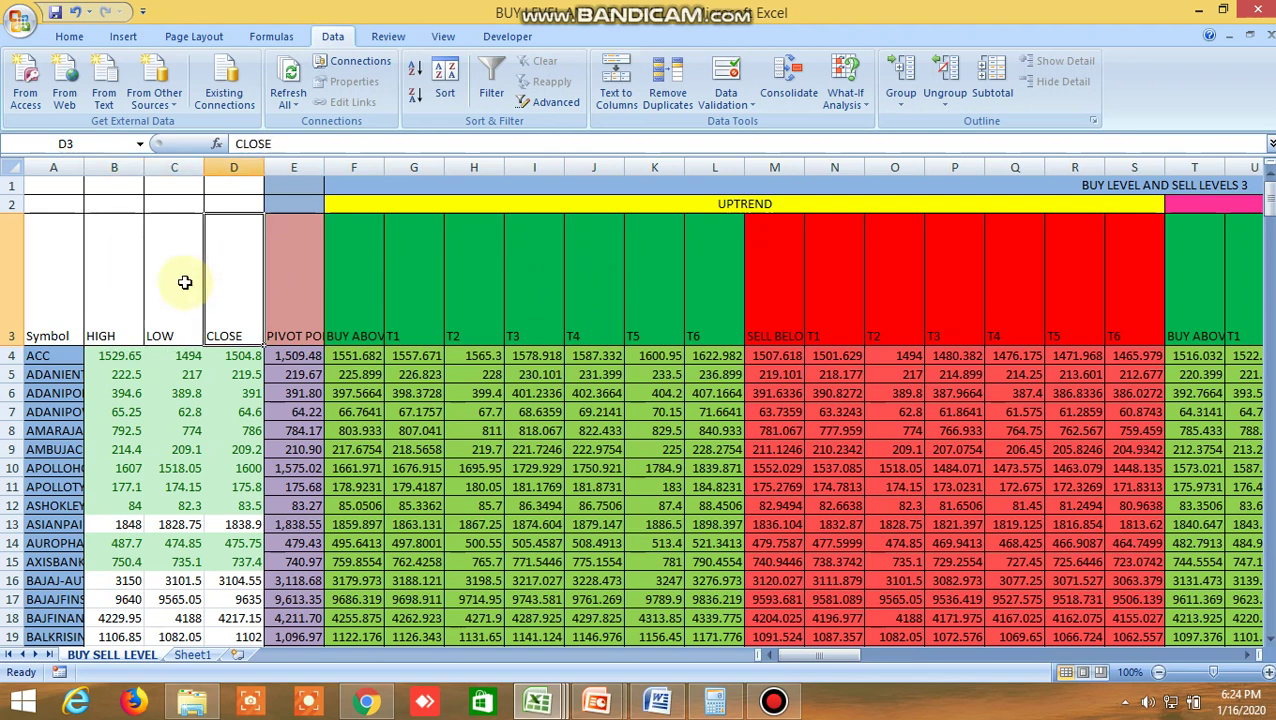
pyautogui.click(184, 283)
pyautogui.click(121, 269)
pyautogui.click(175, 272)
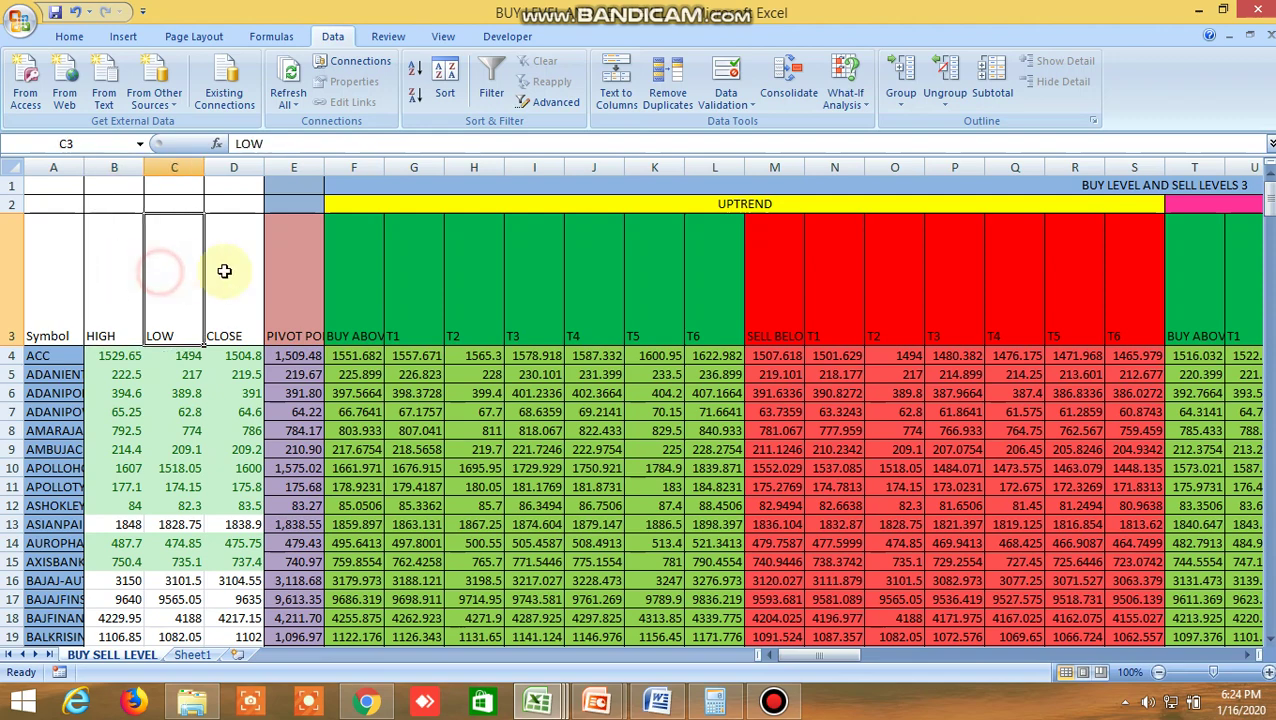
pyautogui.click(225, 271)
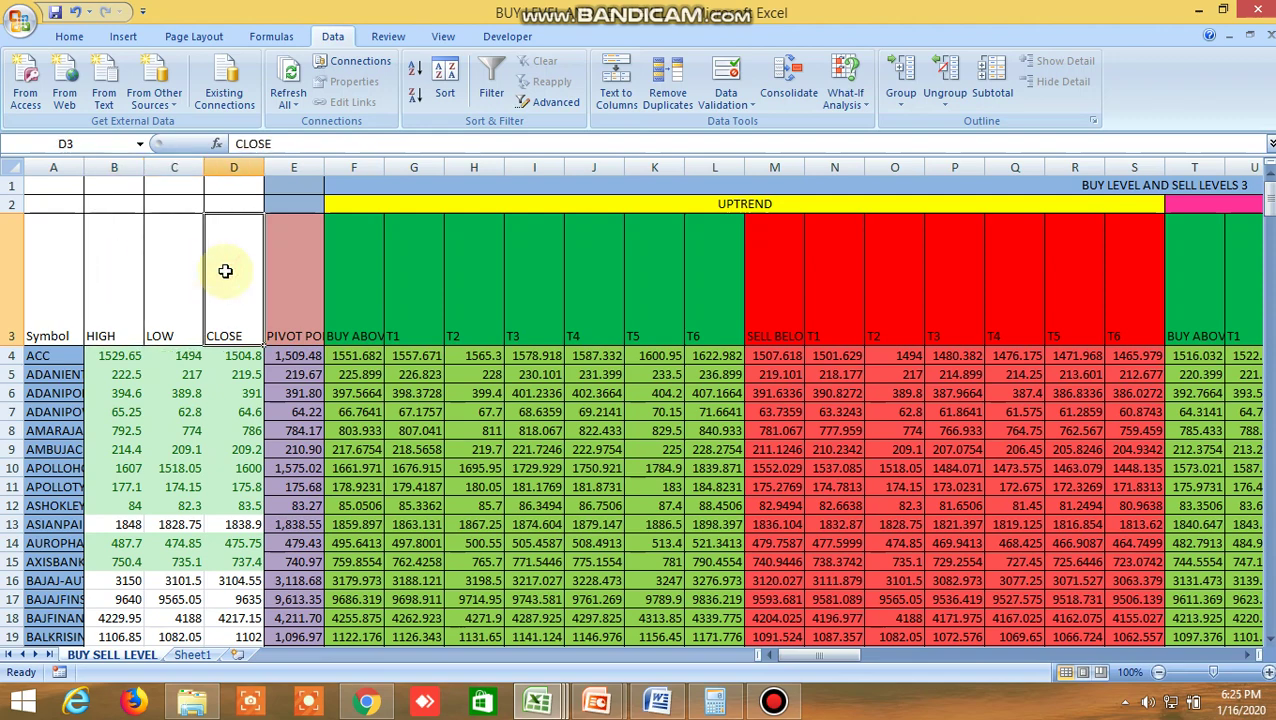
# Switch to the NIFTY 50 chart in Chrome, examine its latest daily candles up close and dismiss the video notification.
pyautogui.click(378, 693)
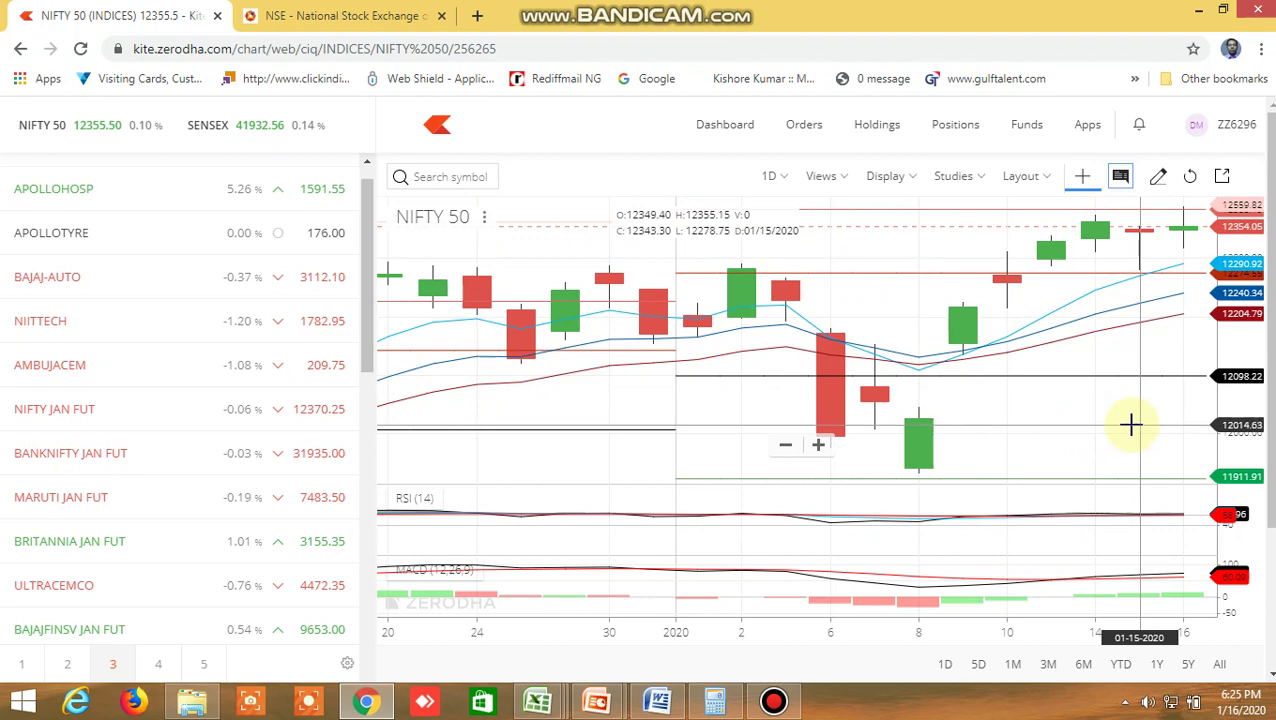
pyautogui.scroll(3, 1130, 425)
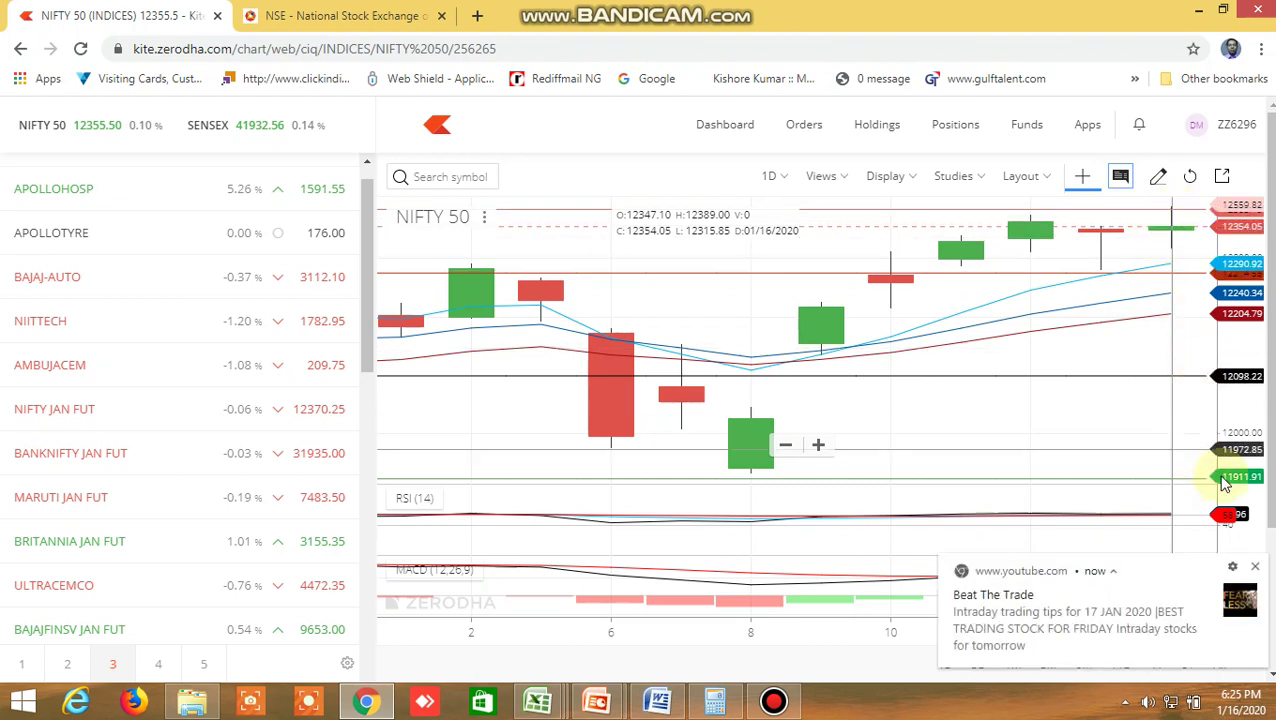
pyautogui.click(1256, 567)
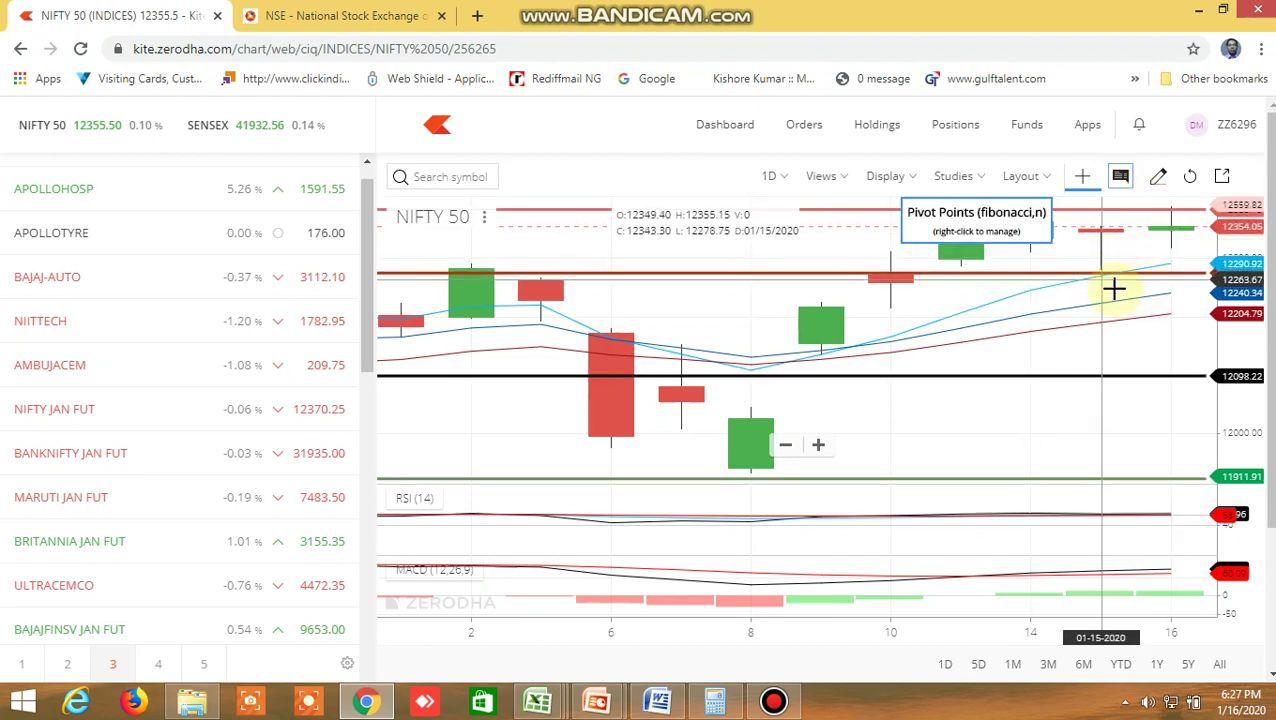
# Search for "nifty bank" and open the chart of the NIFTY BANK index.
pyautogui.click(460, 177)
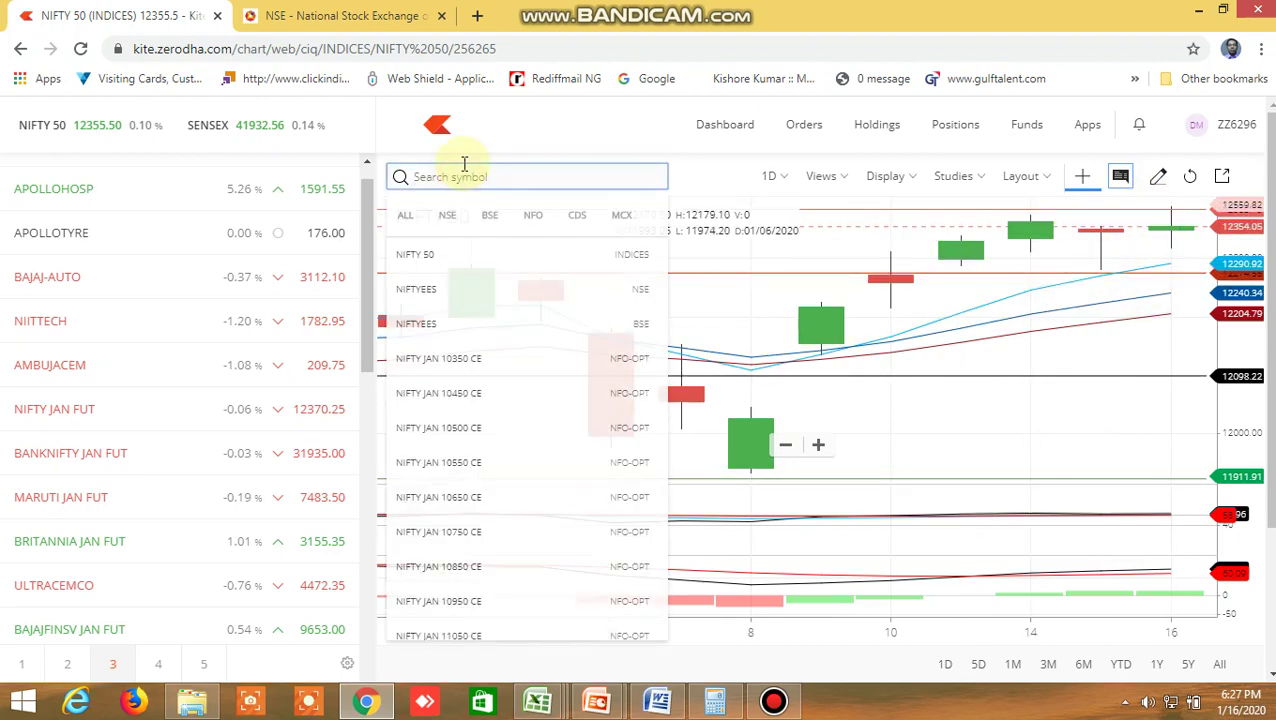
pyautogui.write('ba')
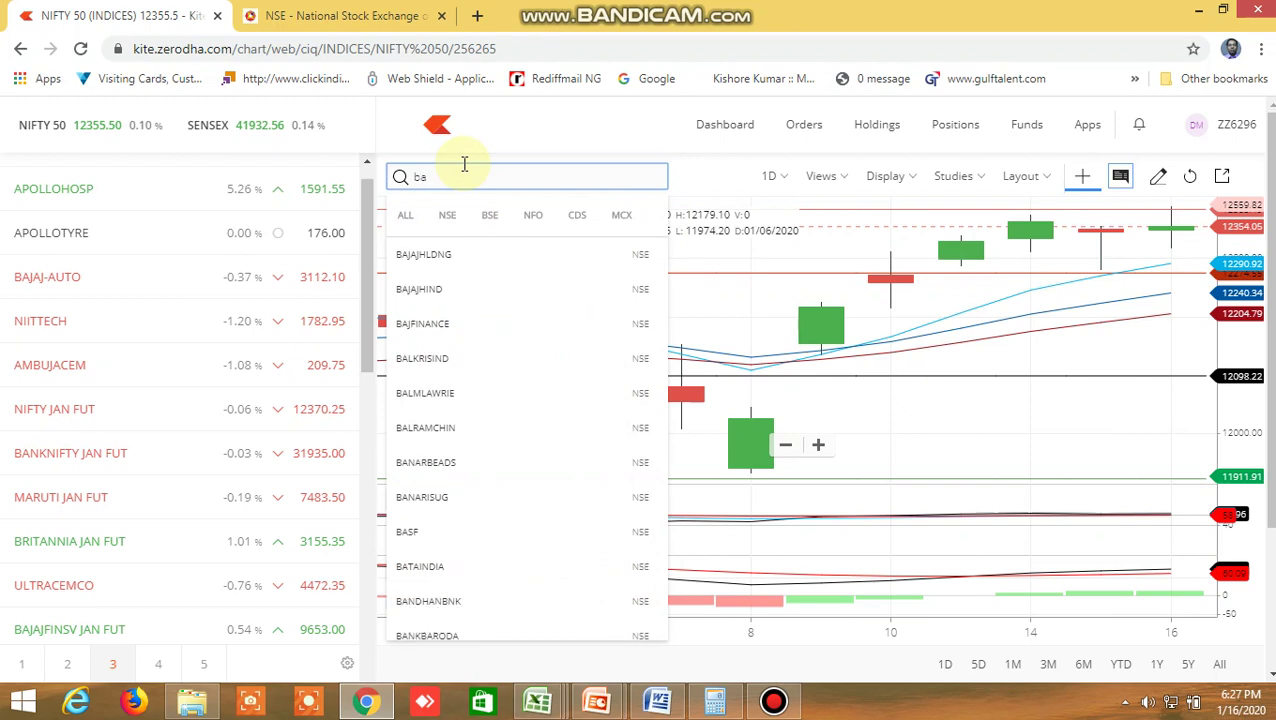
pyautogui.press('BackSpace')
pyautogui.write('nifty')
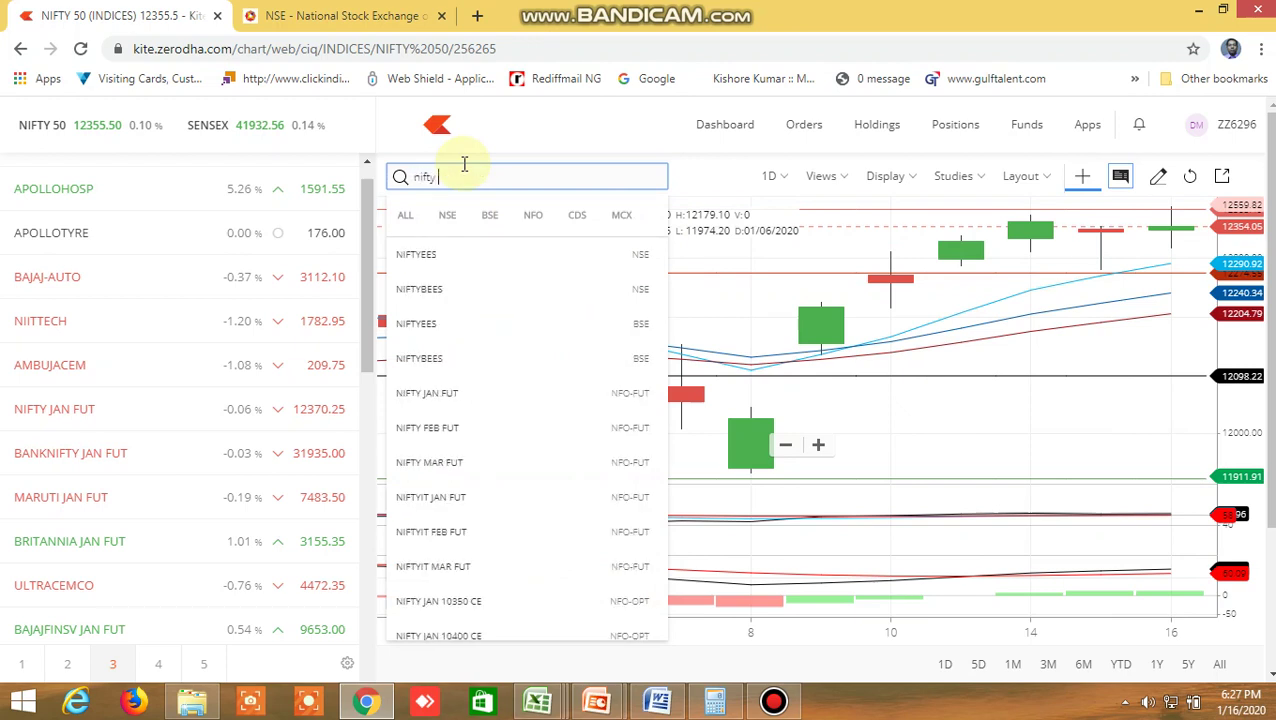
pyautogui.write(' bank')
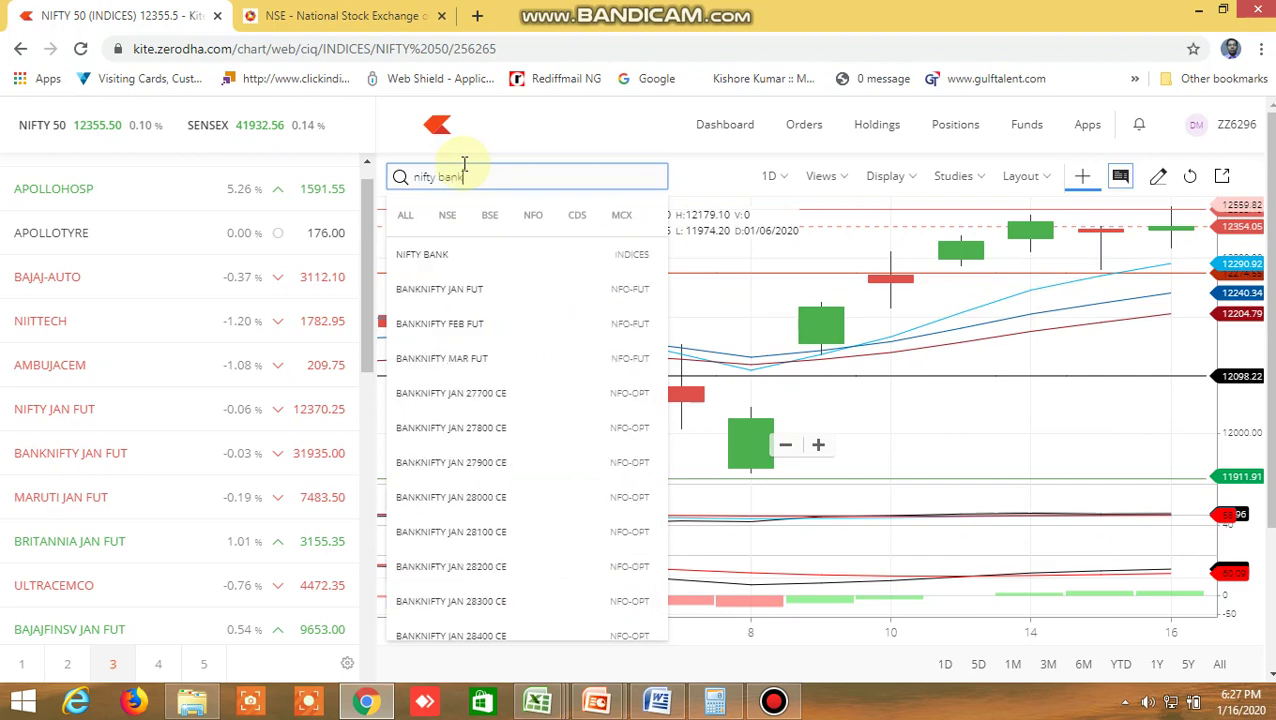
pyautogui.click(468, 258)
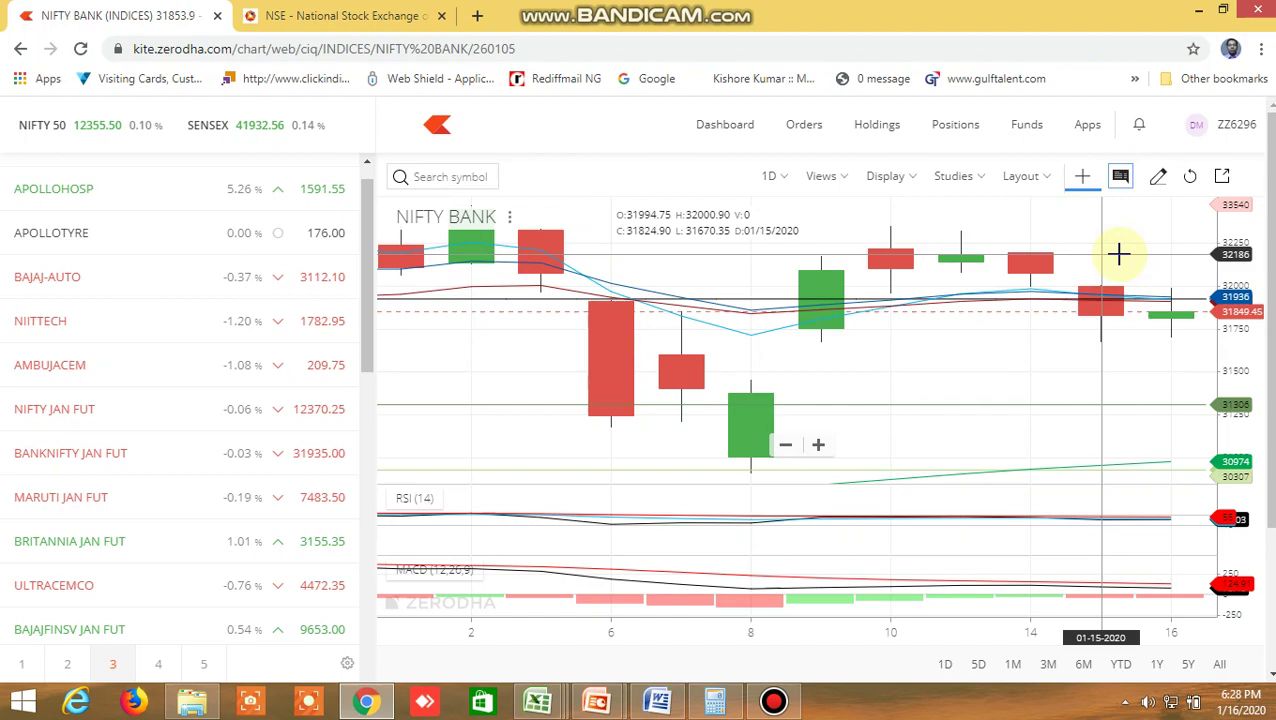
# Switch to the NSE option chain page and show the options contracts for NIFTY.
pyautogui.click(357, 22)
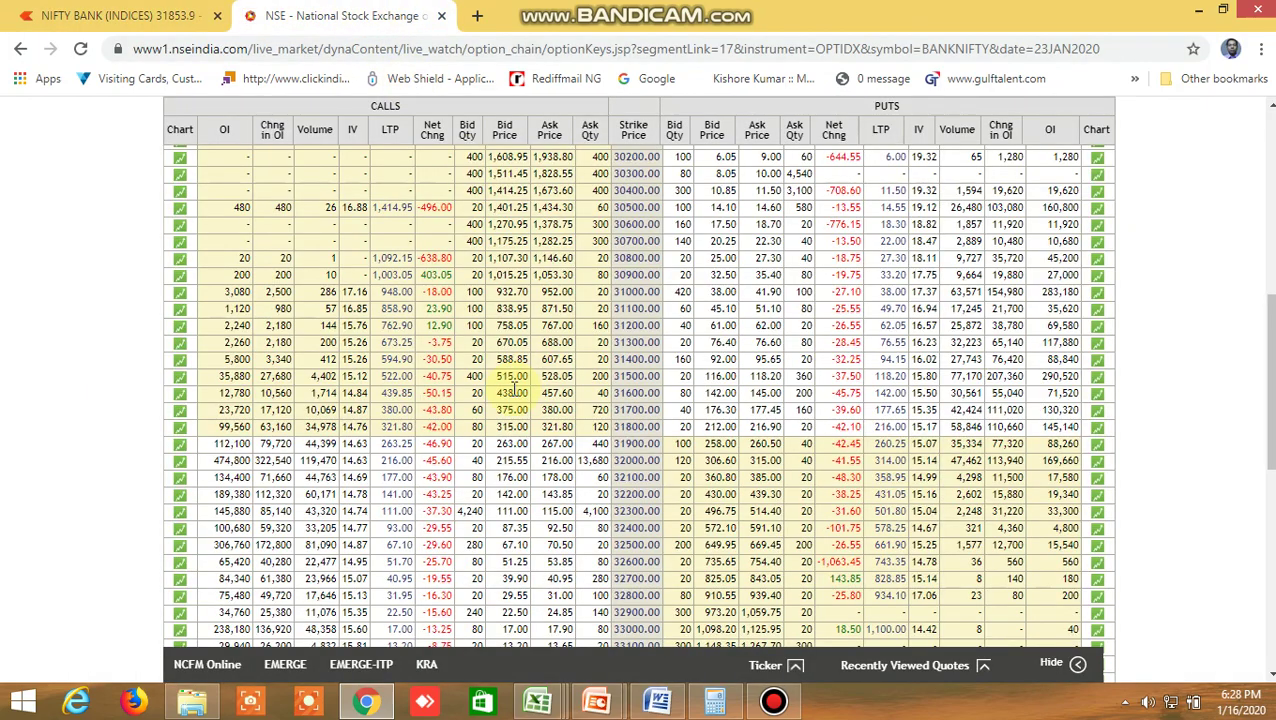
pyautogui.scroll(3, 501, 398)
pyautogui.scroll(5, 501, 398)
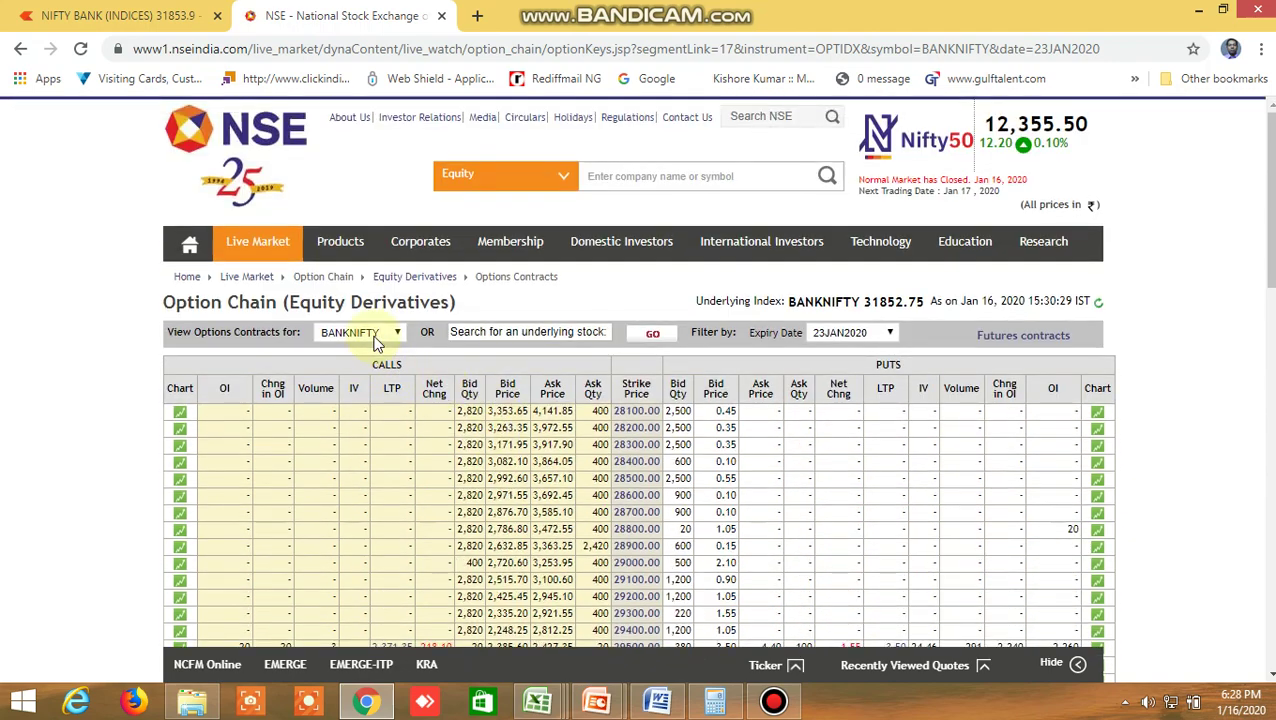
pyautogui.click(345, 331)
pyautogui.click(345, 362)
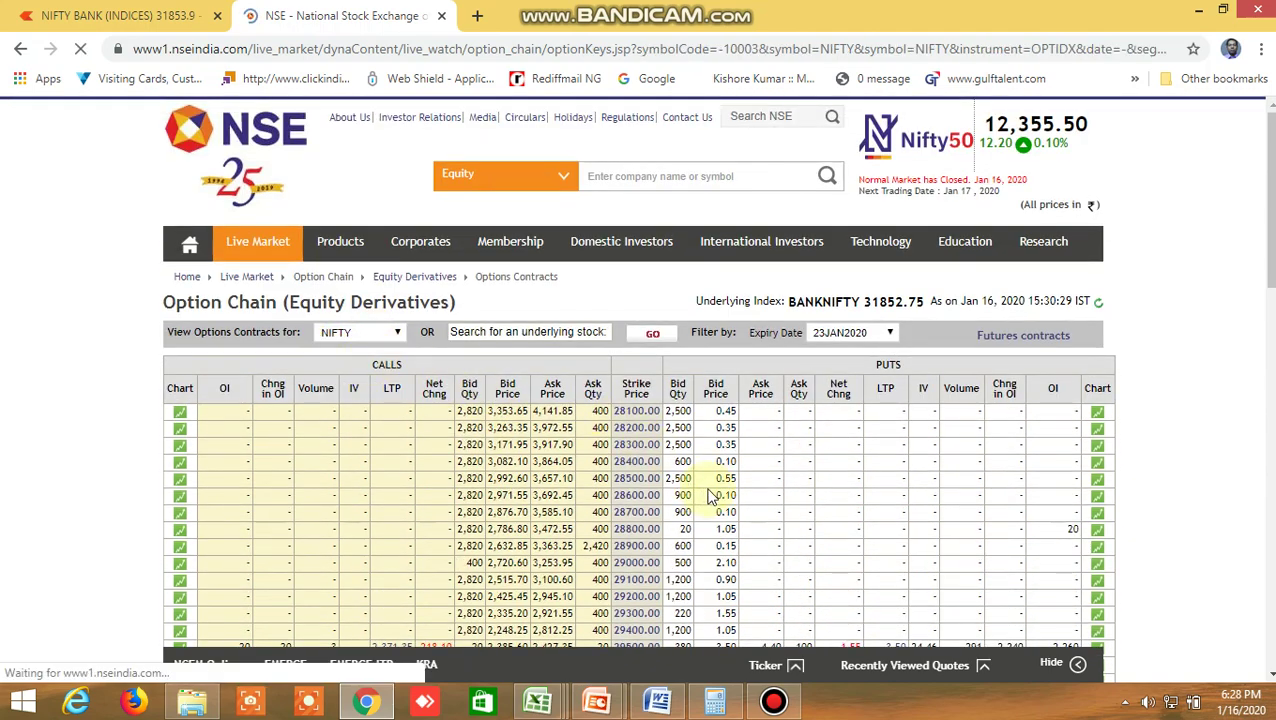
# Filter the NIFTY option chain by the 23JAN2020 expiry date.
pyautogui.scroll(-10, 710, 495)
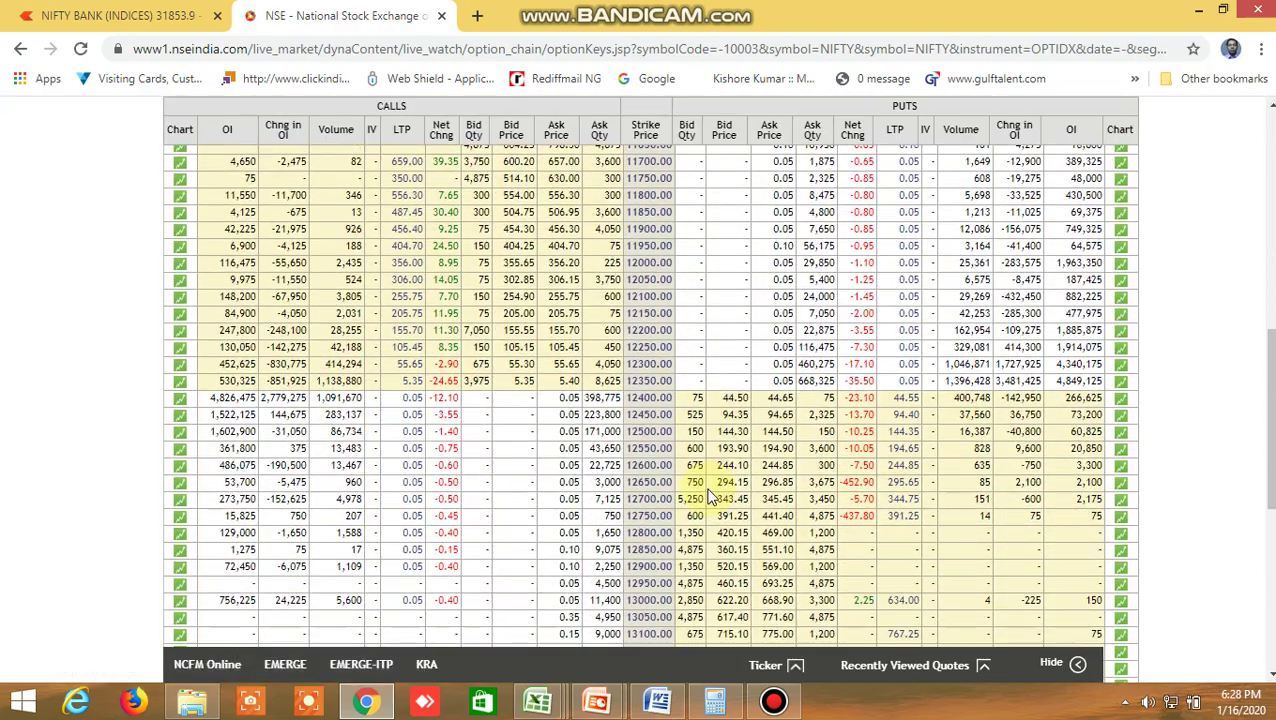
pyautogui.scroll(10, 710, 495)
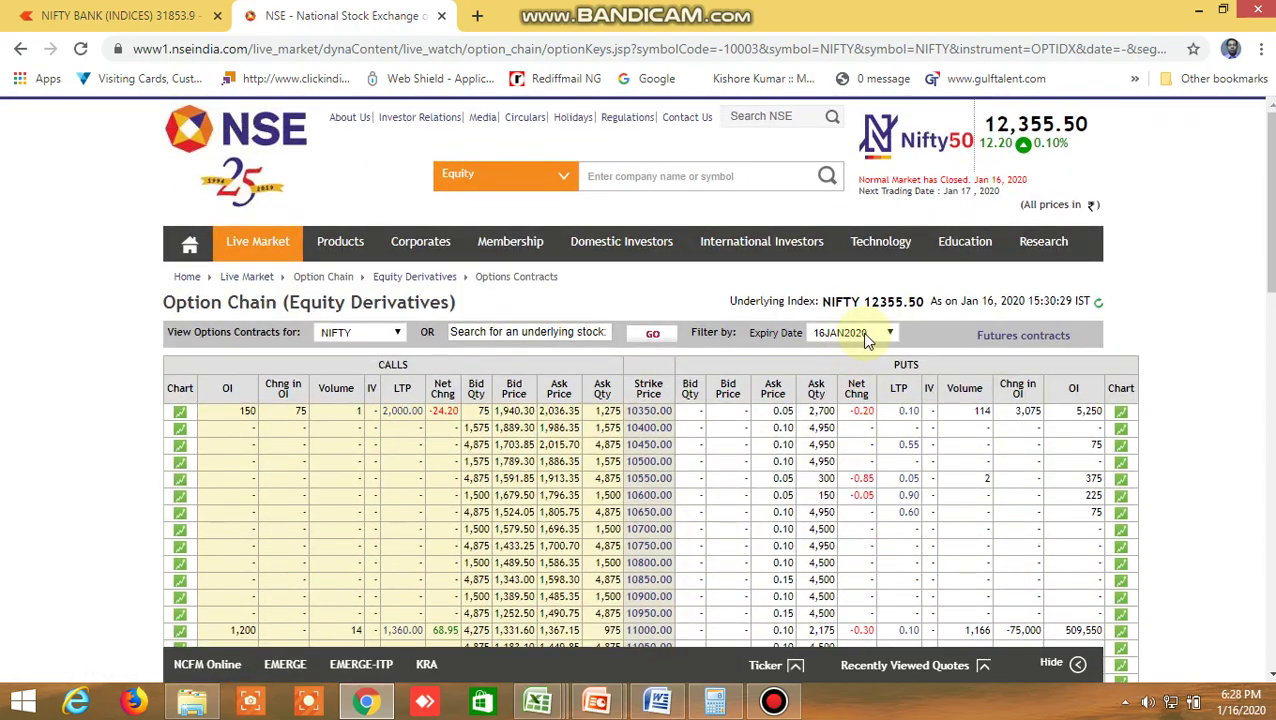
pyautogui.click(866, 341)
pyautogui.click(857, 377)
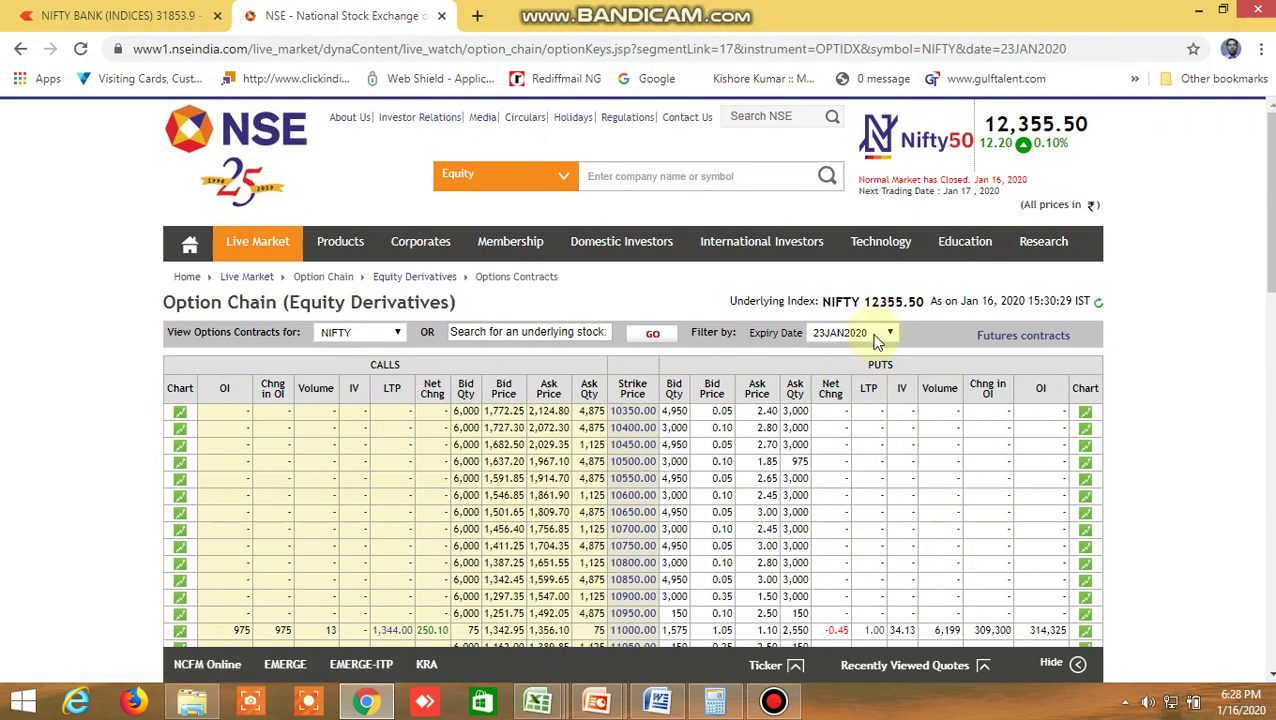
pyautogui.scroll(-3, 854, 518)
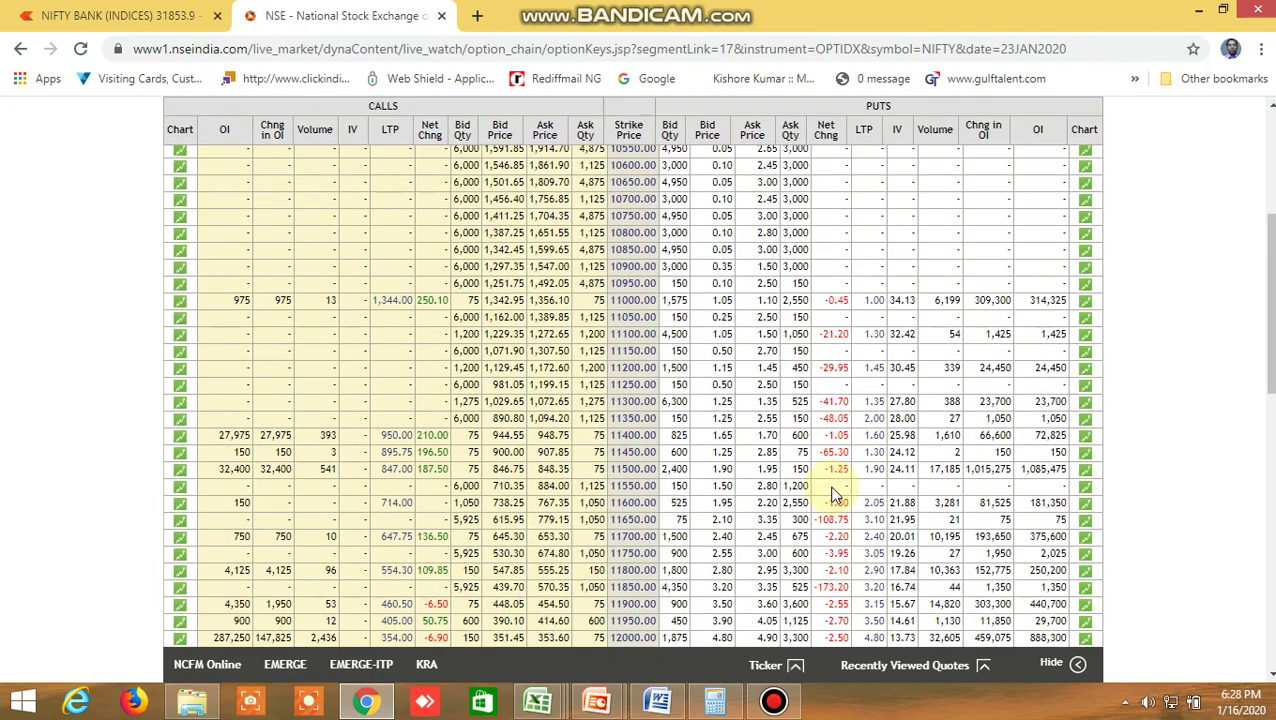
pyautogui.scroll(3, 850, 515)
pyautogui.scroll(1, 836, 491)
pyautogui.click(876, 338)
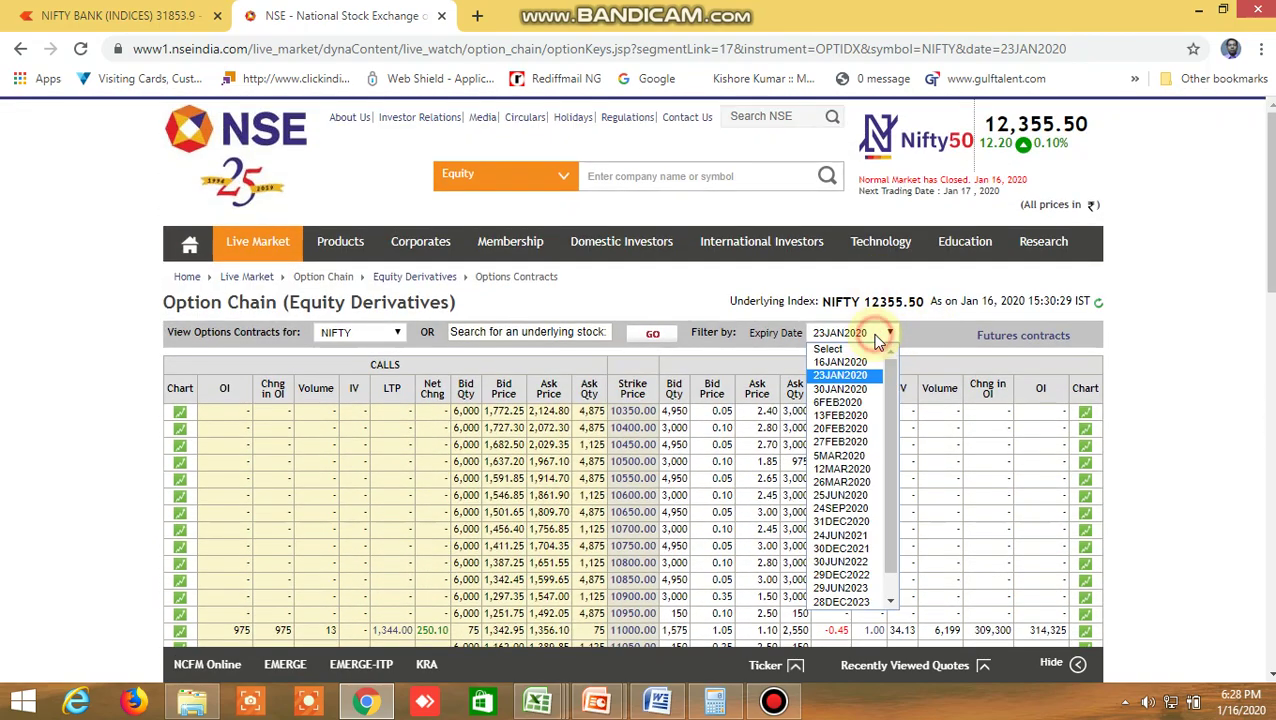
pyautogui.click(862, 376)
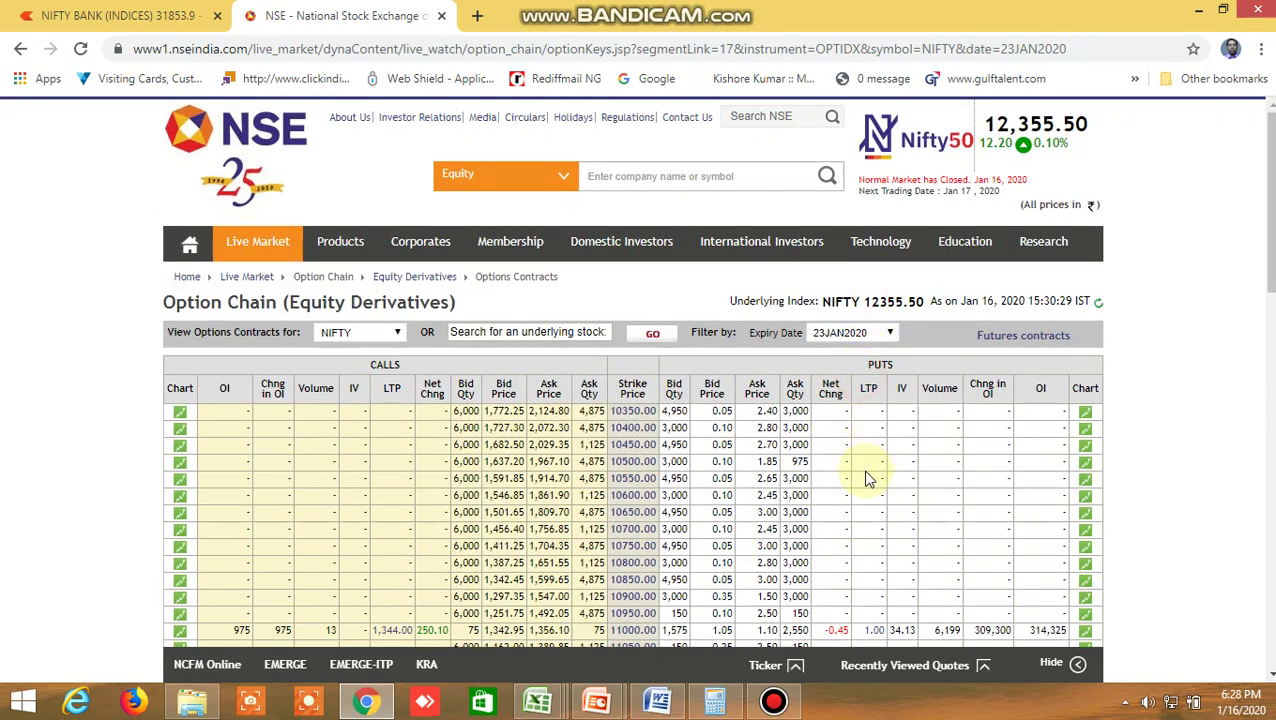
# Examine the call and put open interest in the NIFTY option chain, including the totals and the strikes around 12300 to 12400.
pyautogui.scroll(-9, 857, 512)
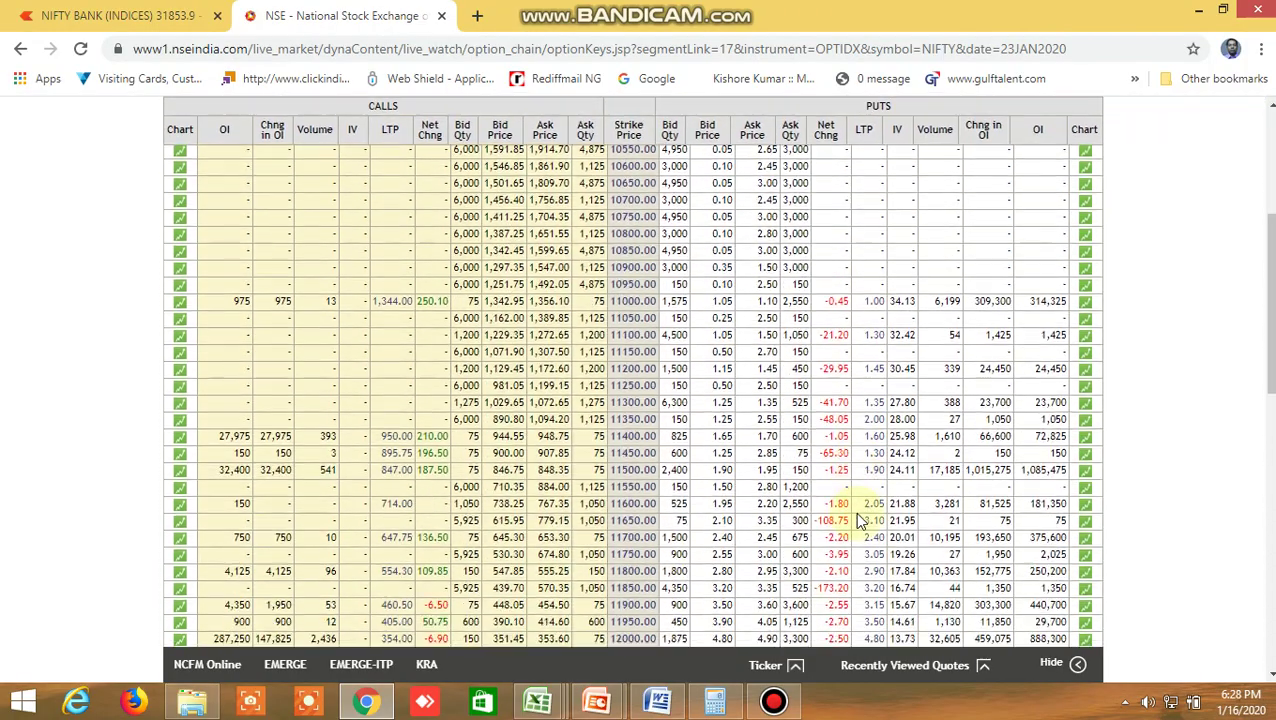
pyautogui.scroll(-4, 857, 520)
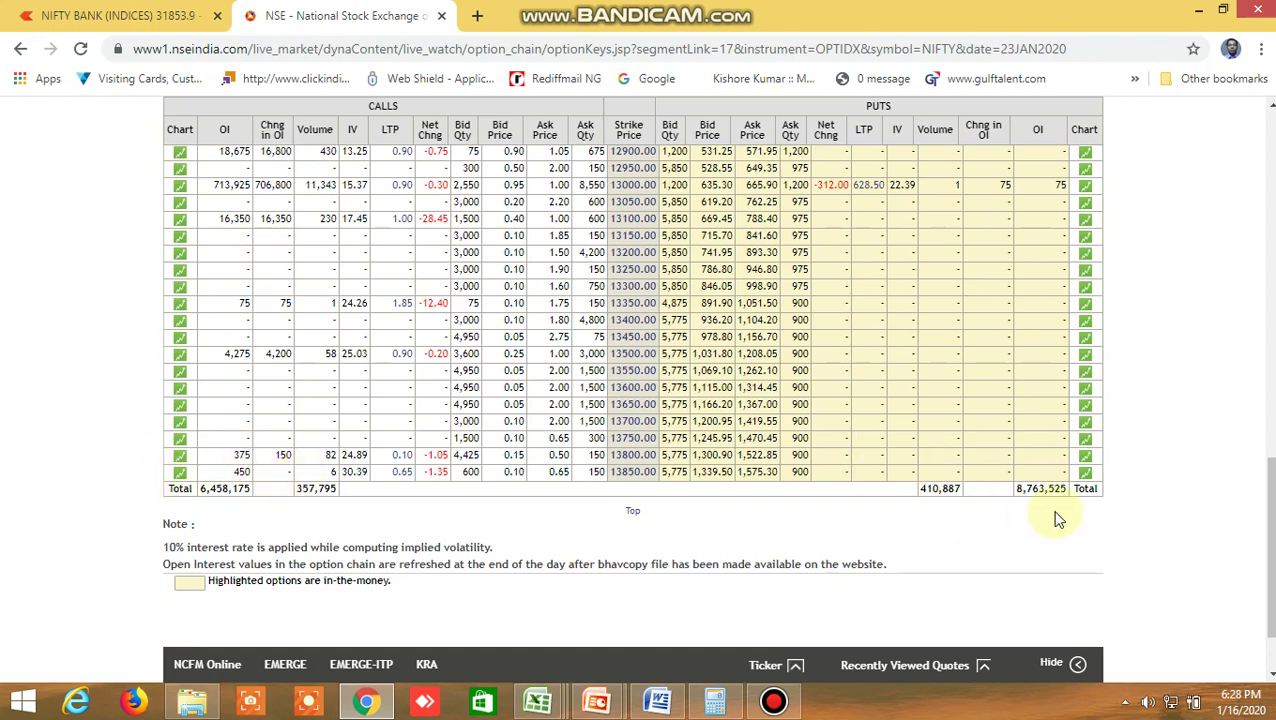
pyautogui.scroll(3, 780, 473)
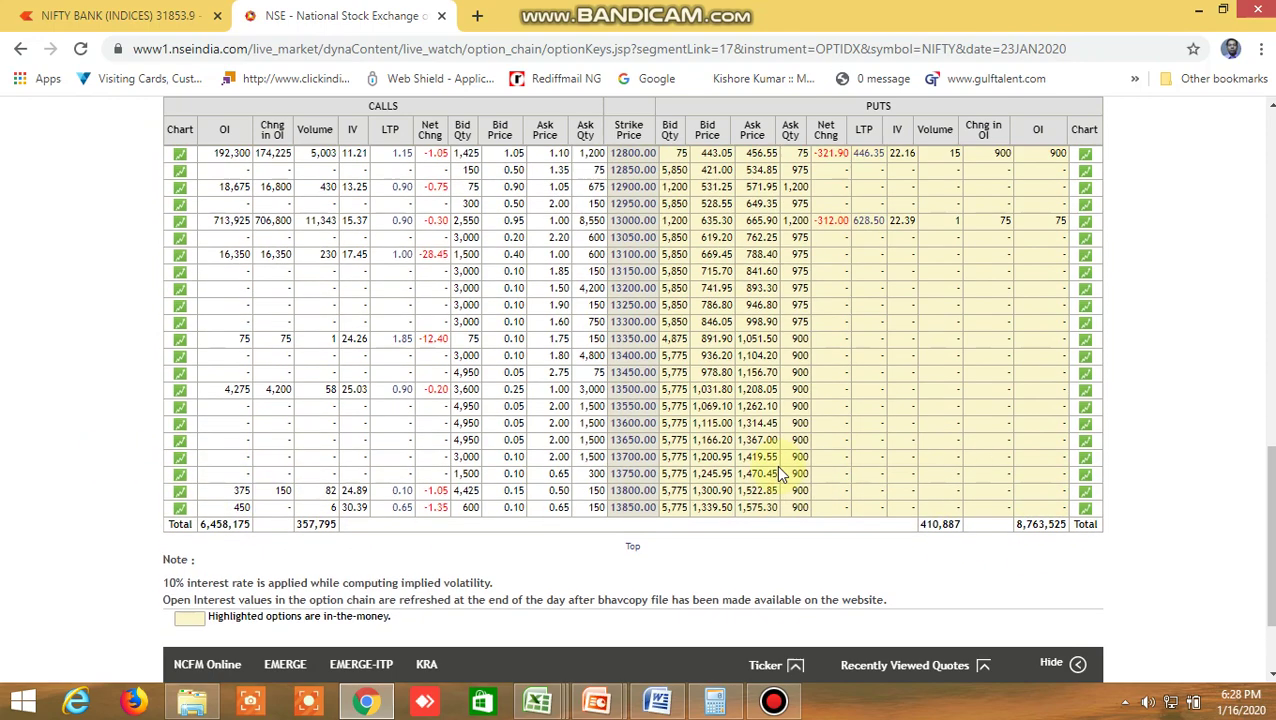
pyautogui.scroll(3, 780, 473)
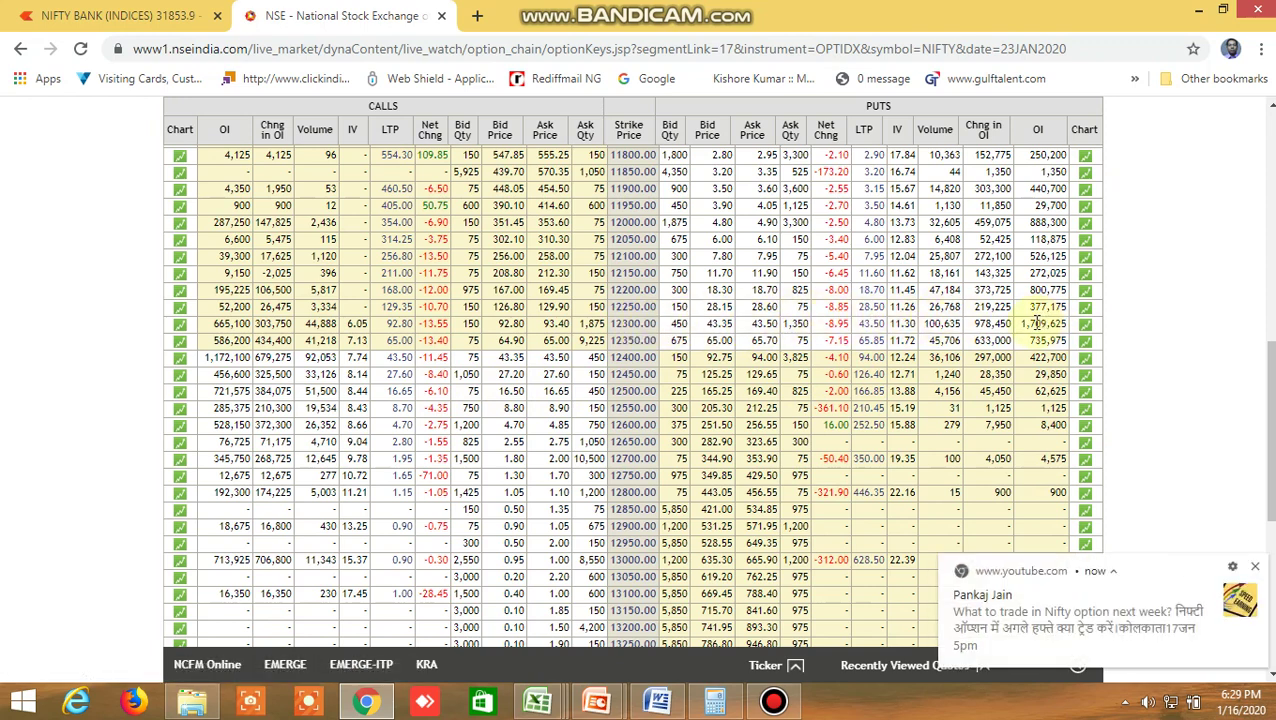
pyautogui.click(1256, 568)
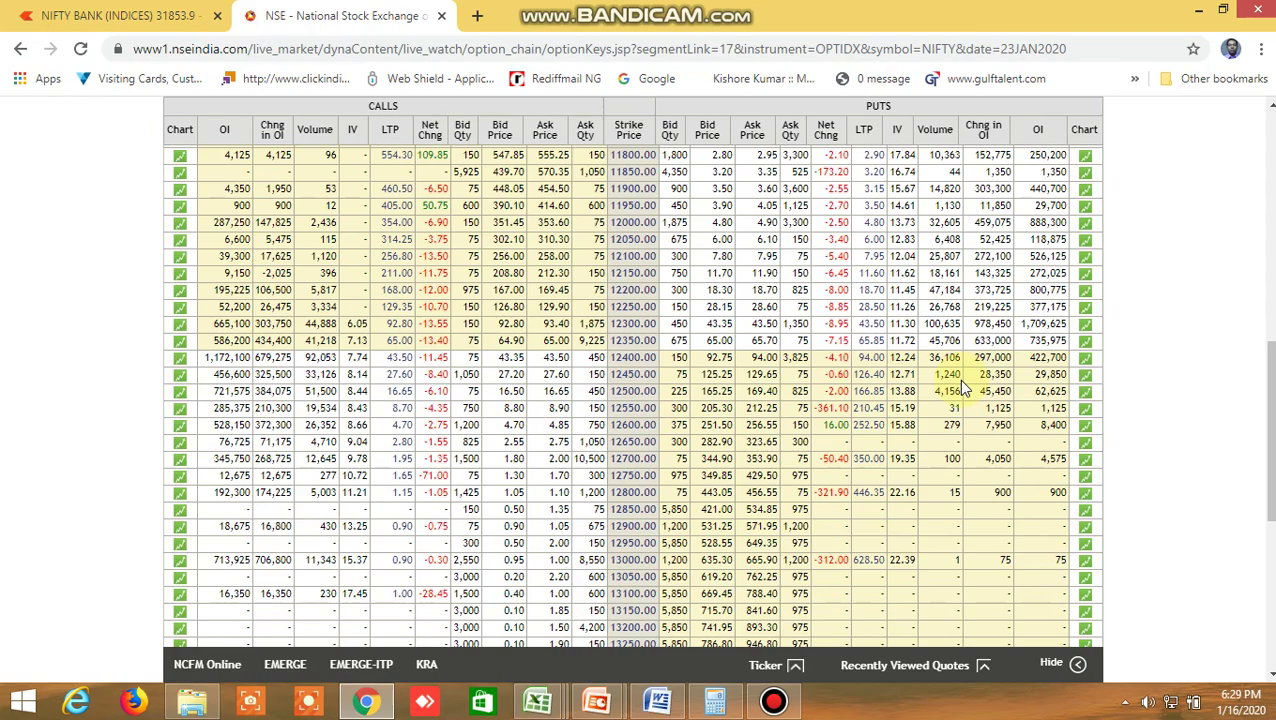
pyautogui.scroll(-3, 958, 386)
pyautogui.scroll(4, 911, 427)
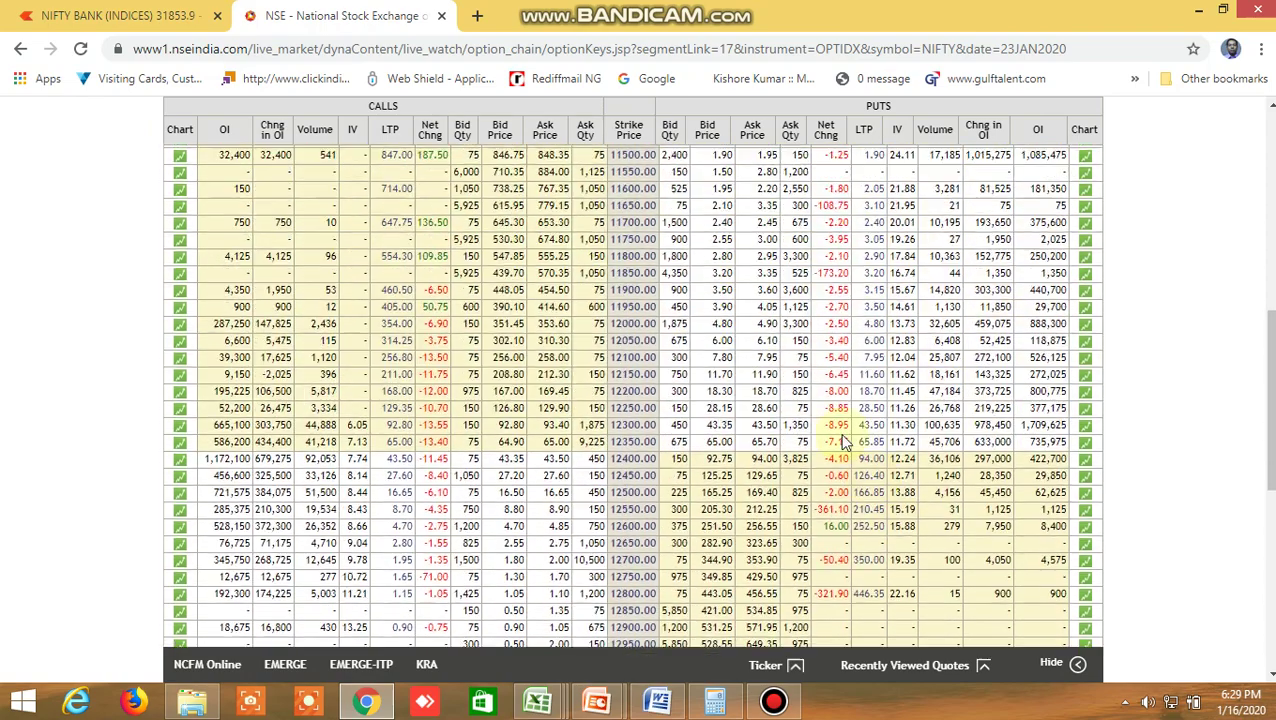
# Show the options contracts for BANKNIFTY in the option chain.
pyautogui.scroll(7, 843, 441)
pyautogui.click(370, 332)
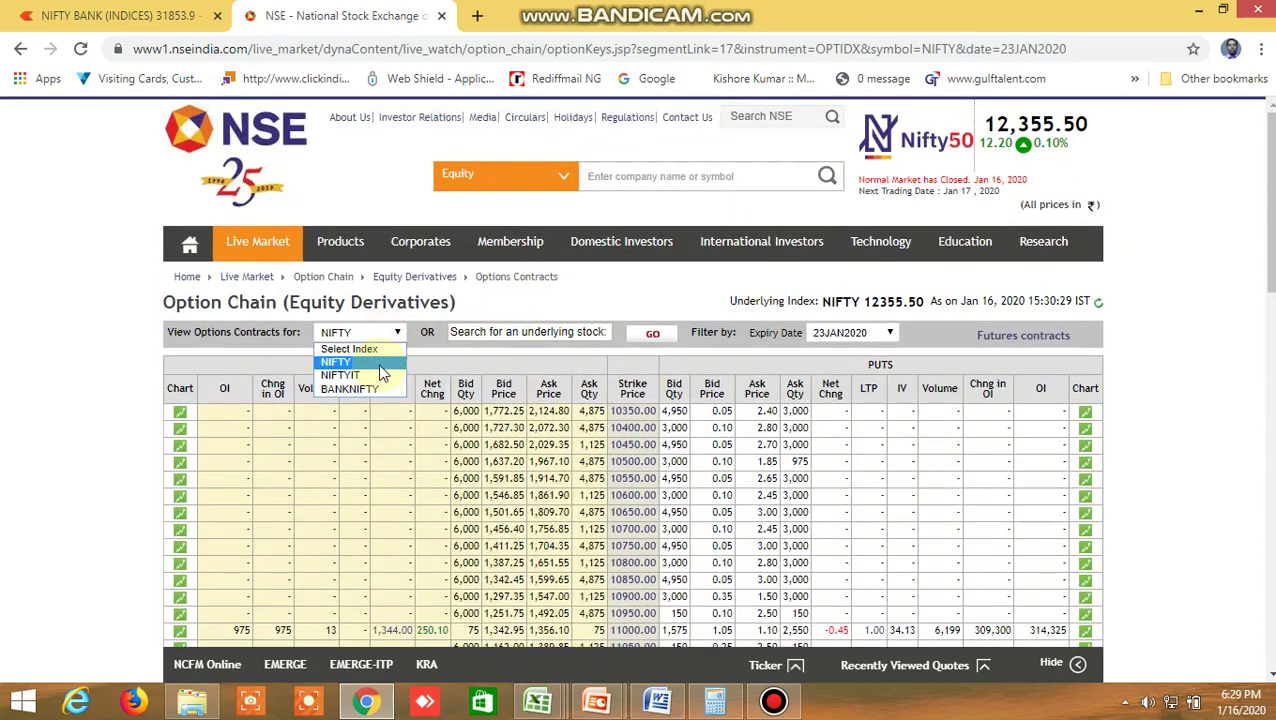
pyautogui.click(362, 388)
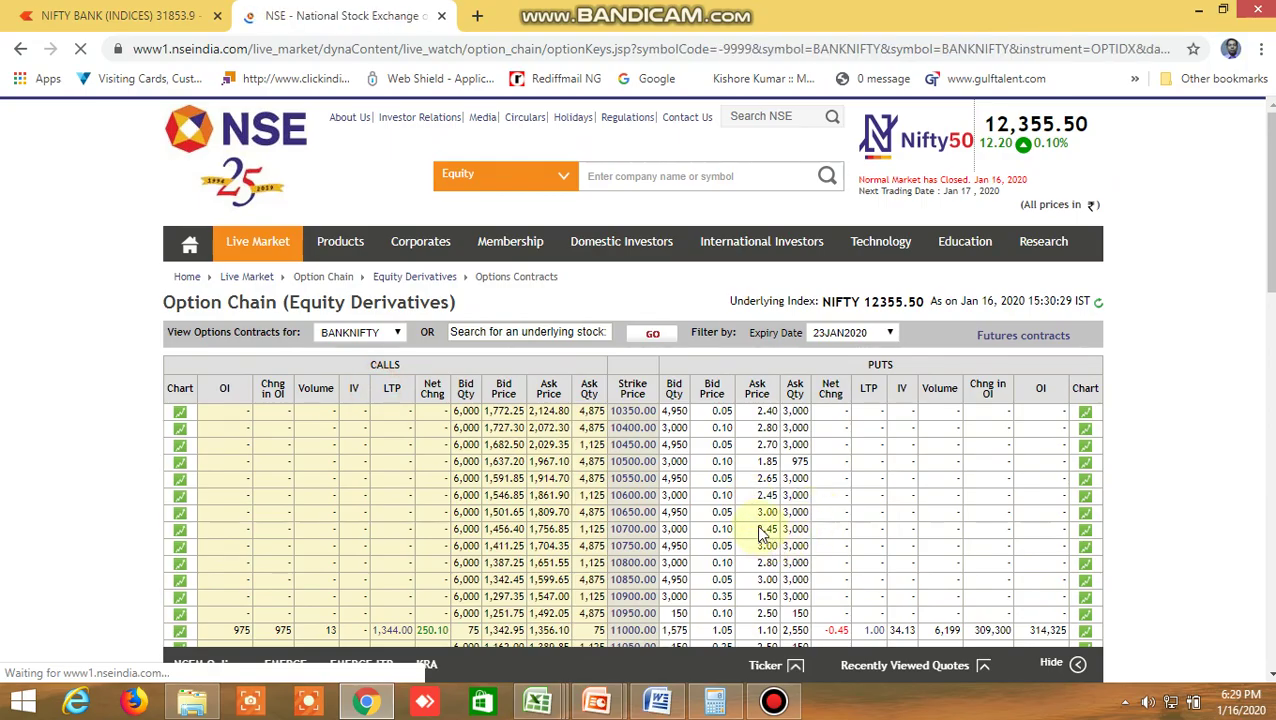
# Examine the BANKNIFTY option chain's call and put open interest, including the totals and the strikes around 31800 to 32000.
pyautogui.scroll(-20, 760, 533)
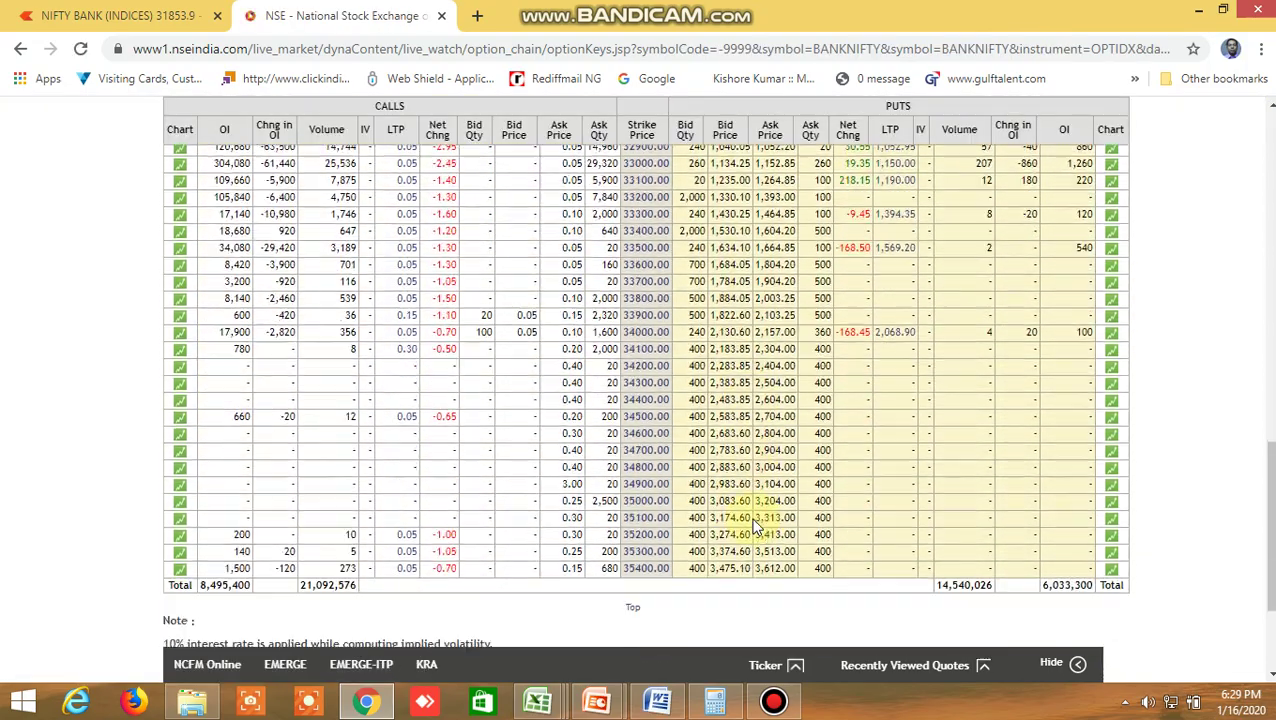
pyautogui.scroll(-1, 757, 527)
pyautogui.scroll(5, 757, 527)
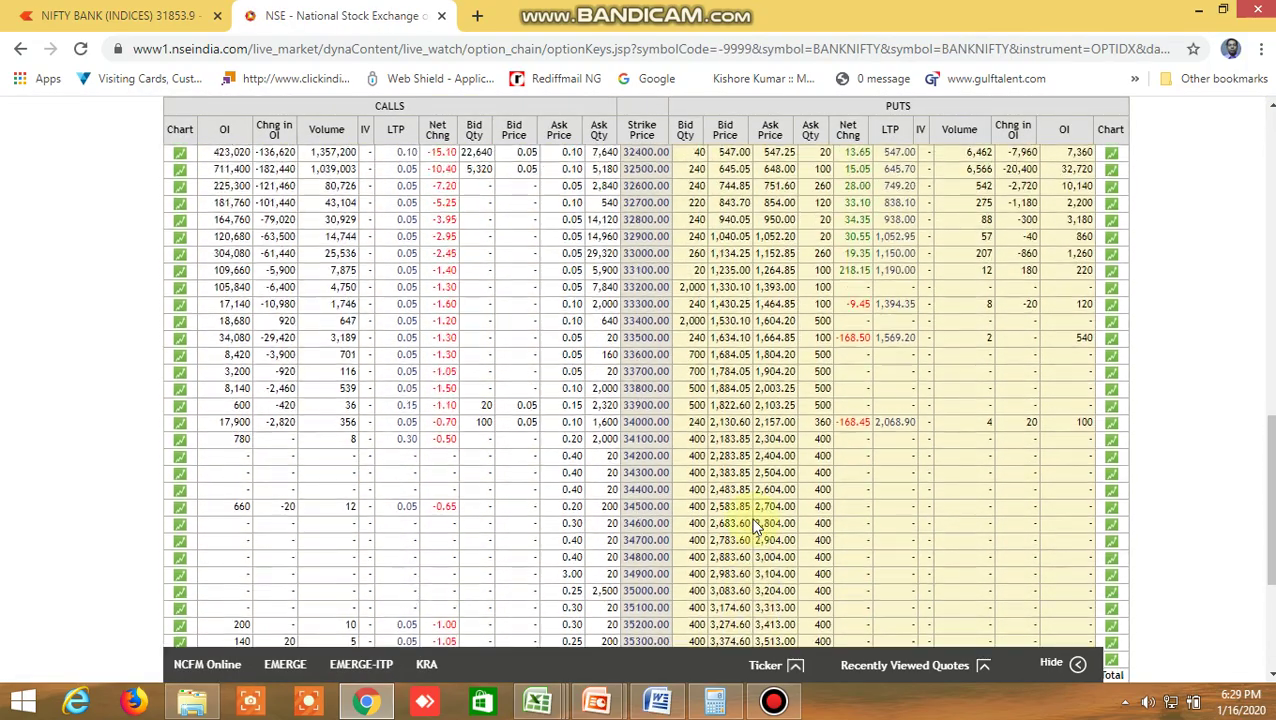
pyautogui.scroll(1, 757, 527)
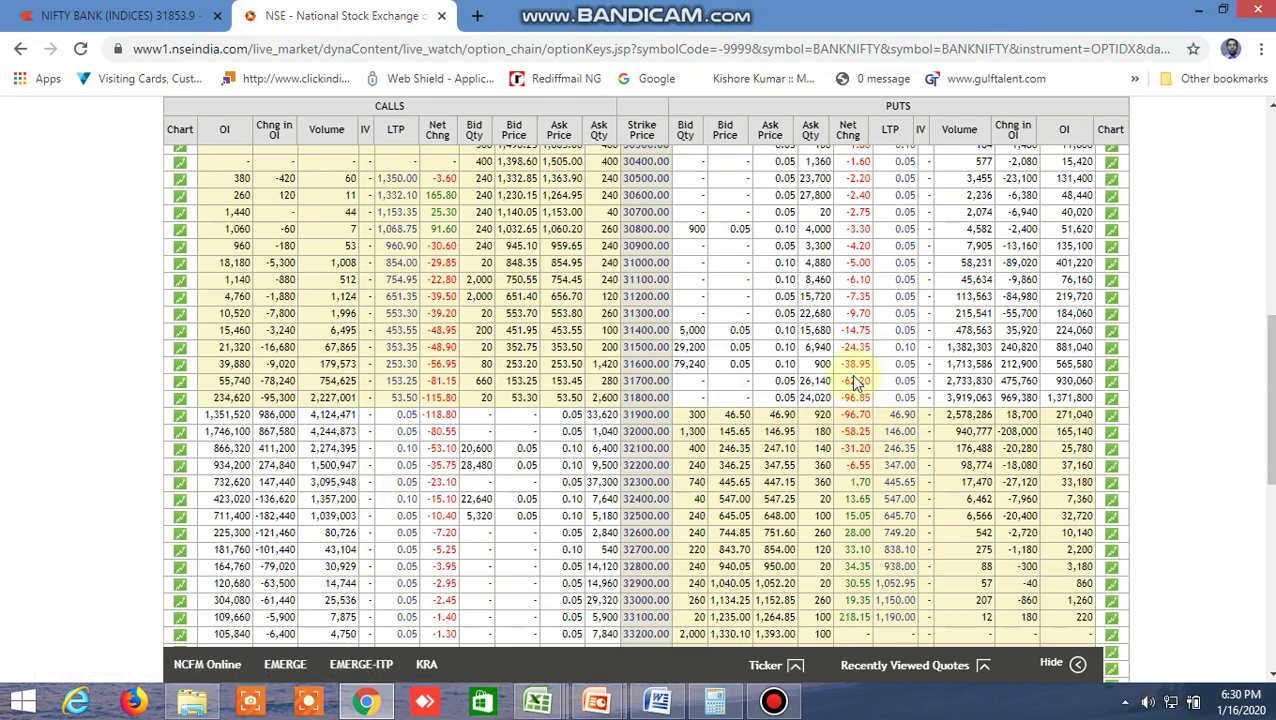
pyautogui.scroll(-2, 848, 401)
pyautogui.scroll(3, 848, 401)
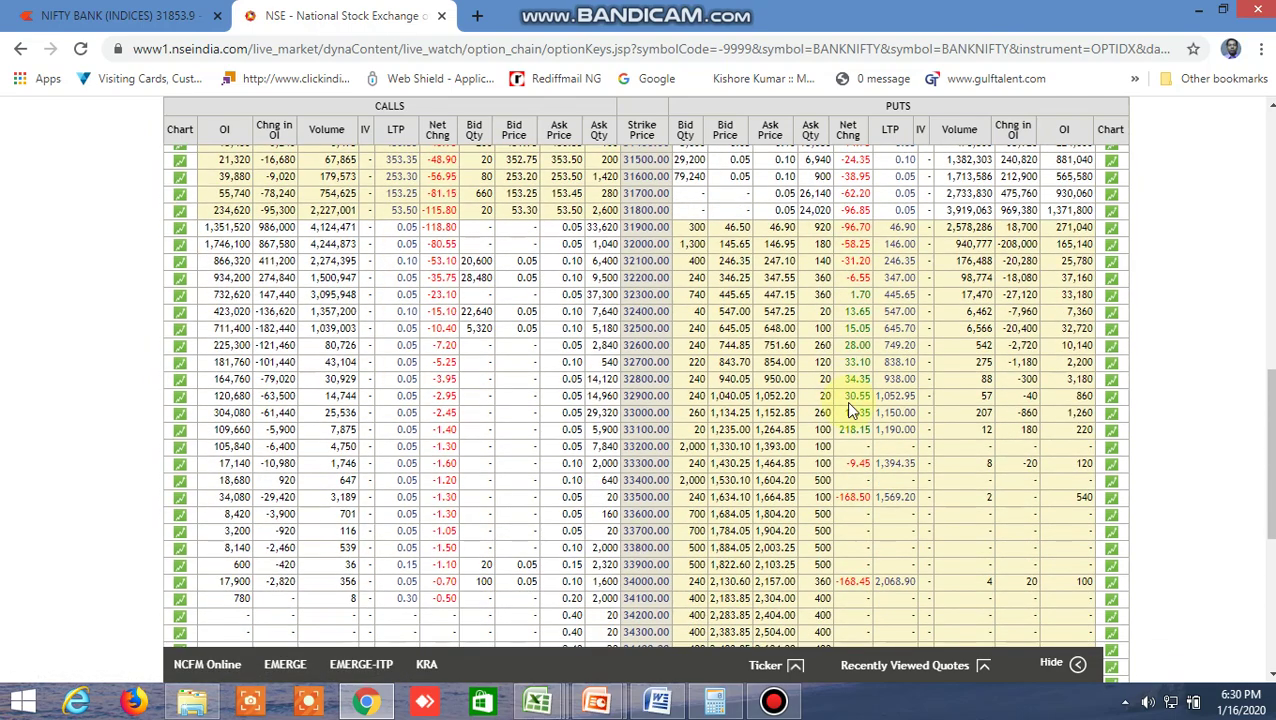
pyautogui.scroll(6, 848, 401)
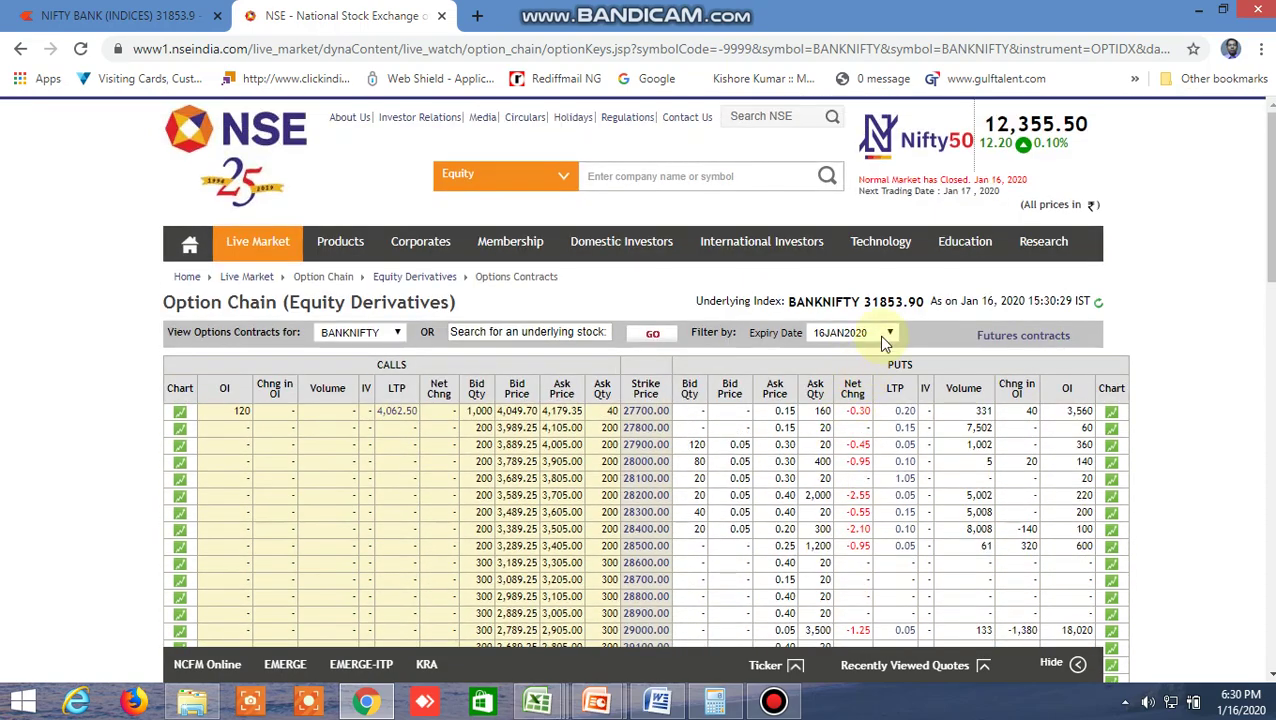
# Filter the BANKNIFTY option chain by the 23JAN2020 expiry date and examine its open interest totals and the strikes around 31500 to 32500.
pyautogui.click(884, 340)
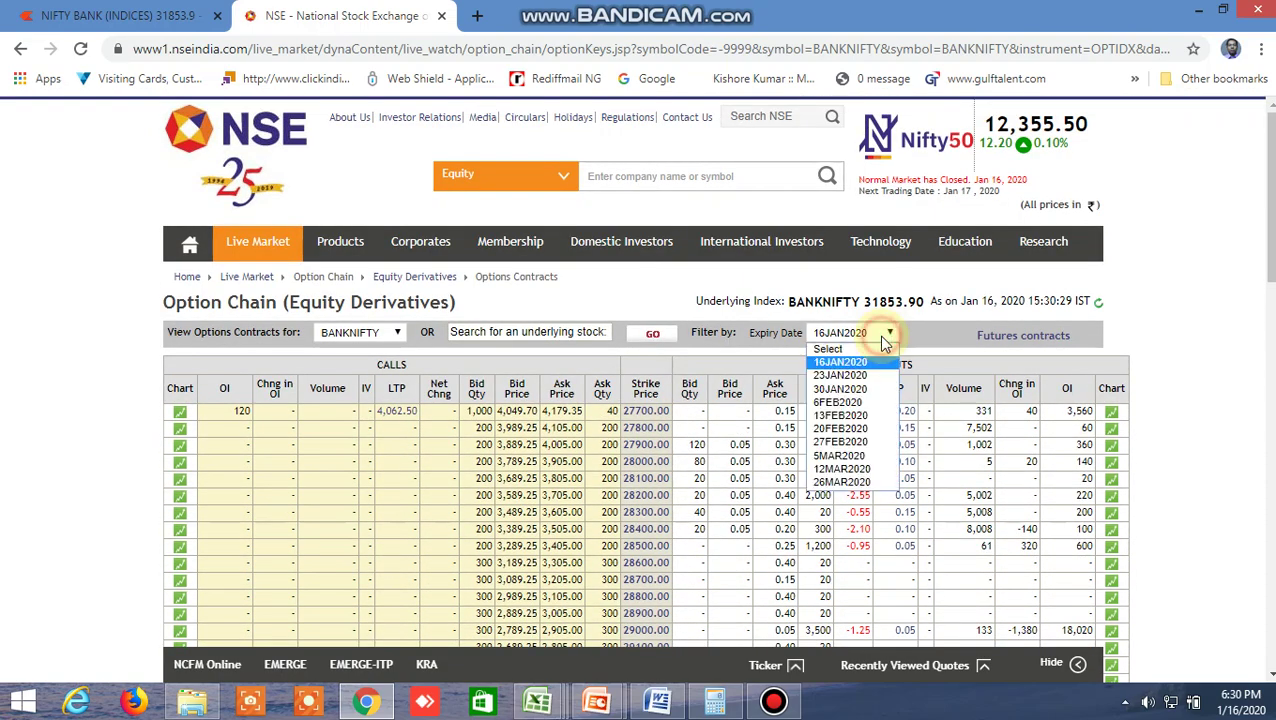
pyautogui.click(868, 362)
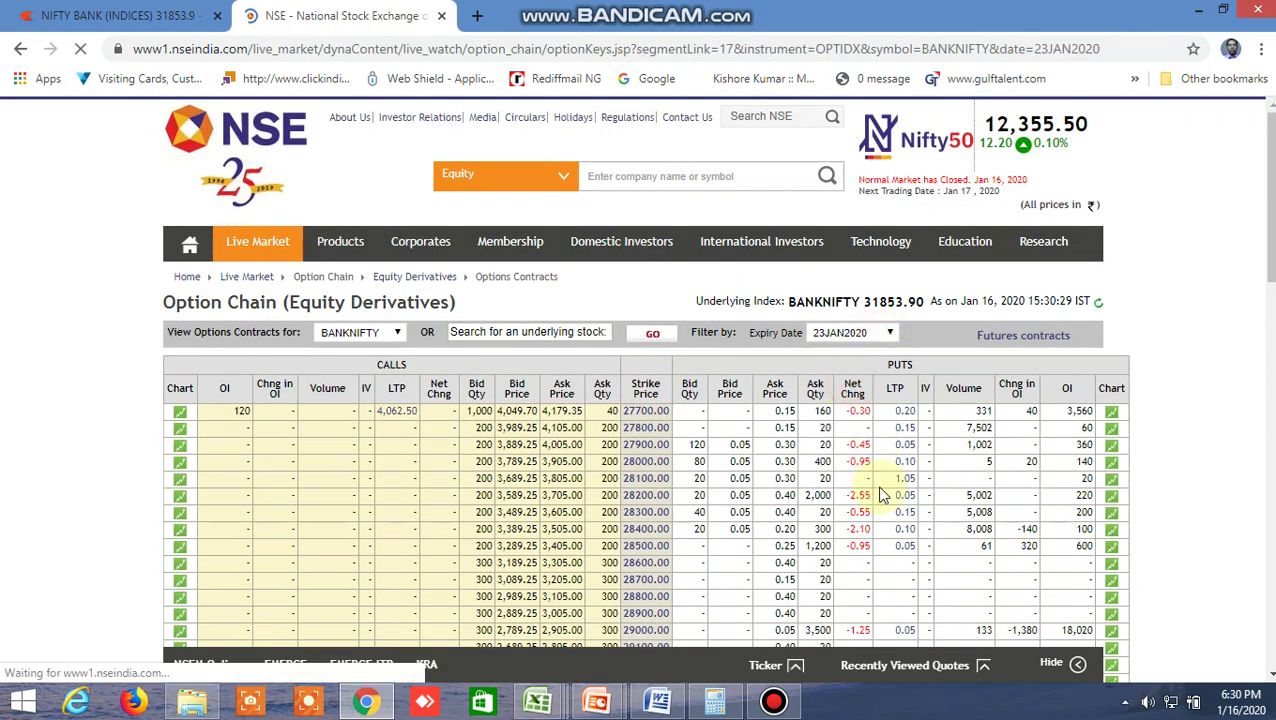
pyautogui.scroll(-6, 880, 495)
pyautogui.scroll(-2, 880, 495)
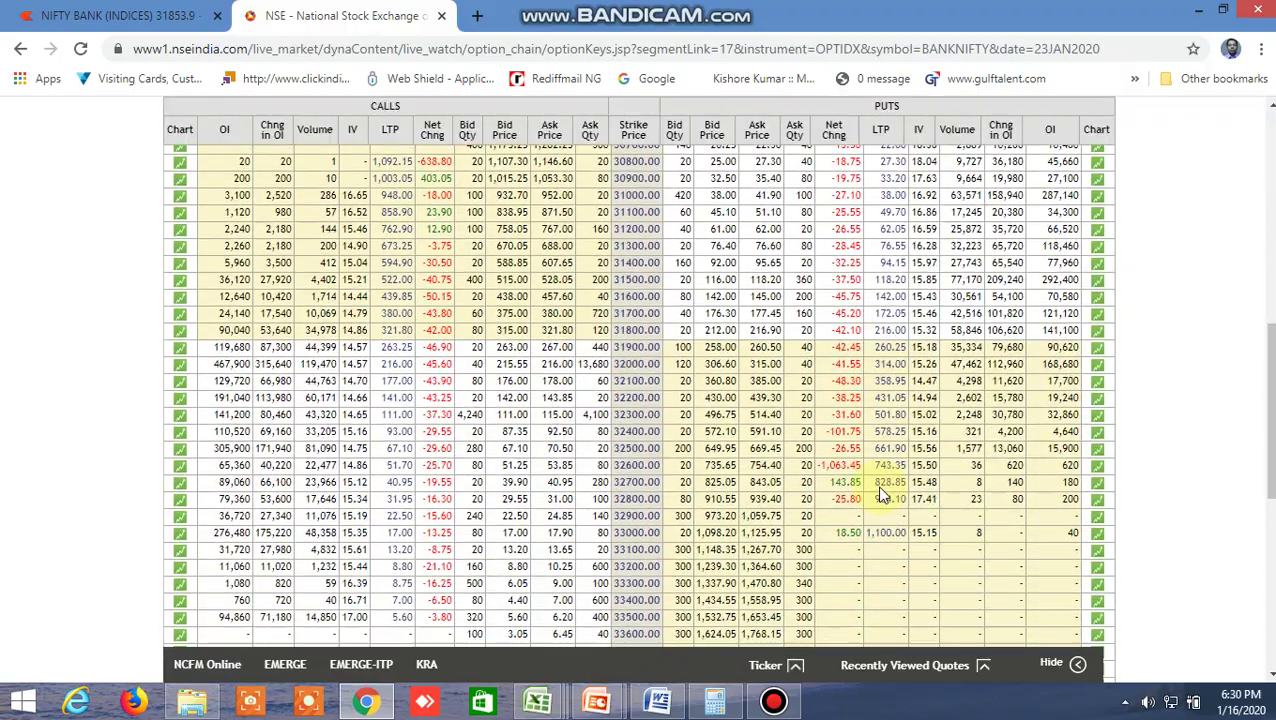
pyautogui.scroll(-2, 880, 495)
pyautogui.scroll(-3, 880, 495)
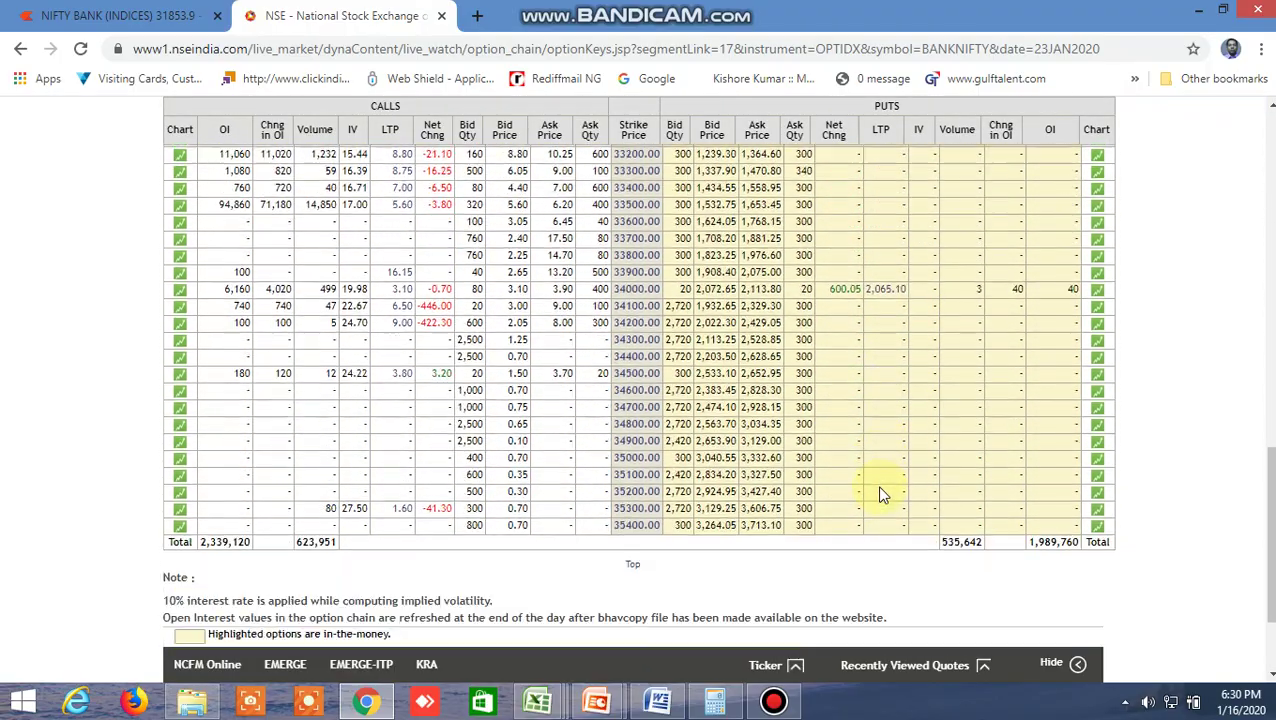
pyautogui.scroll(5, 880, 495)
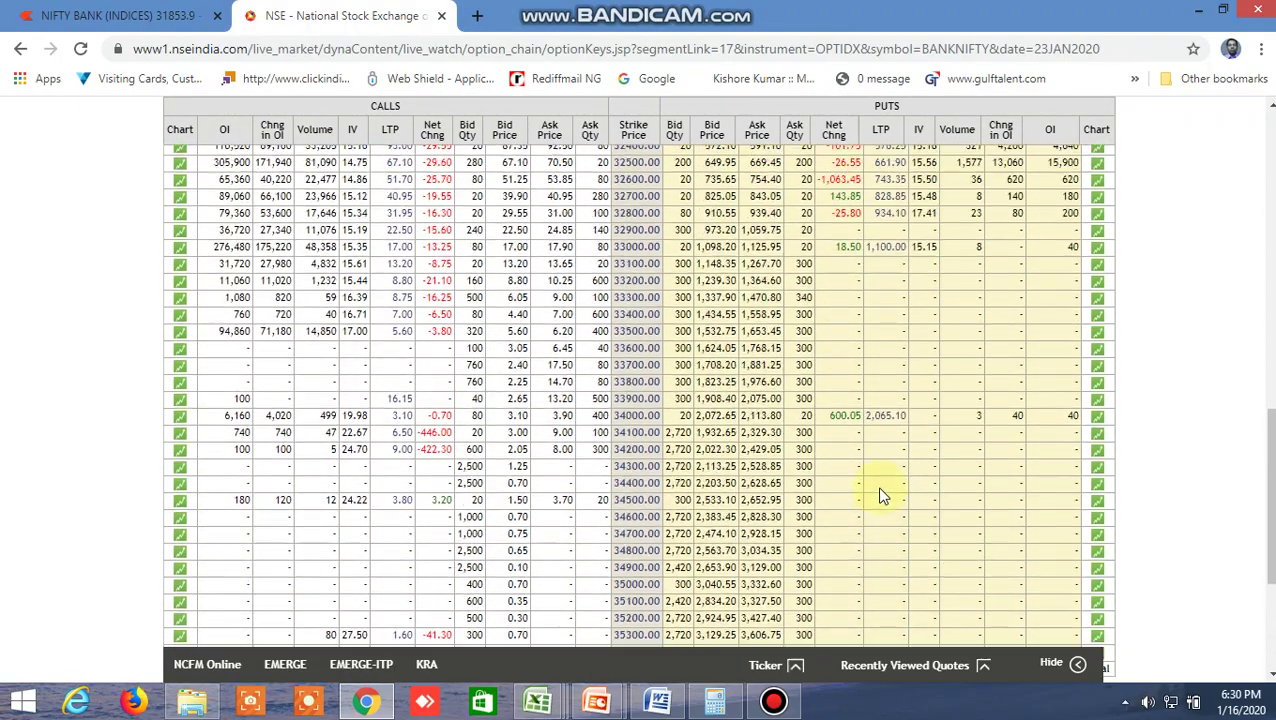
pyautogui.scroll(2, 826, 490)
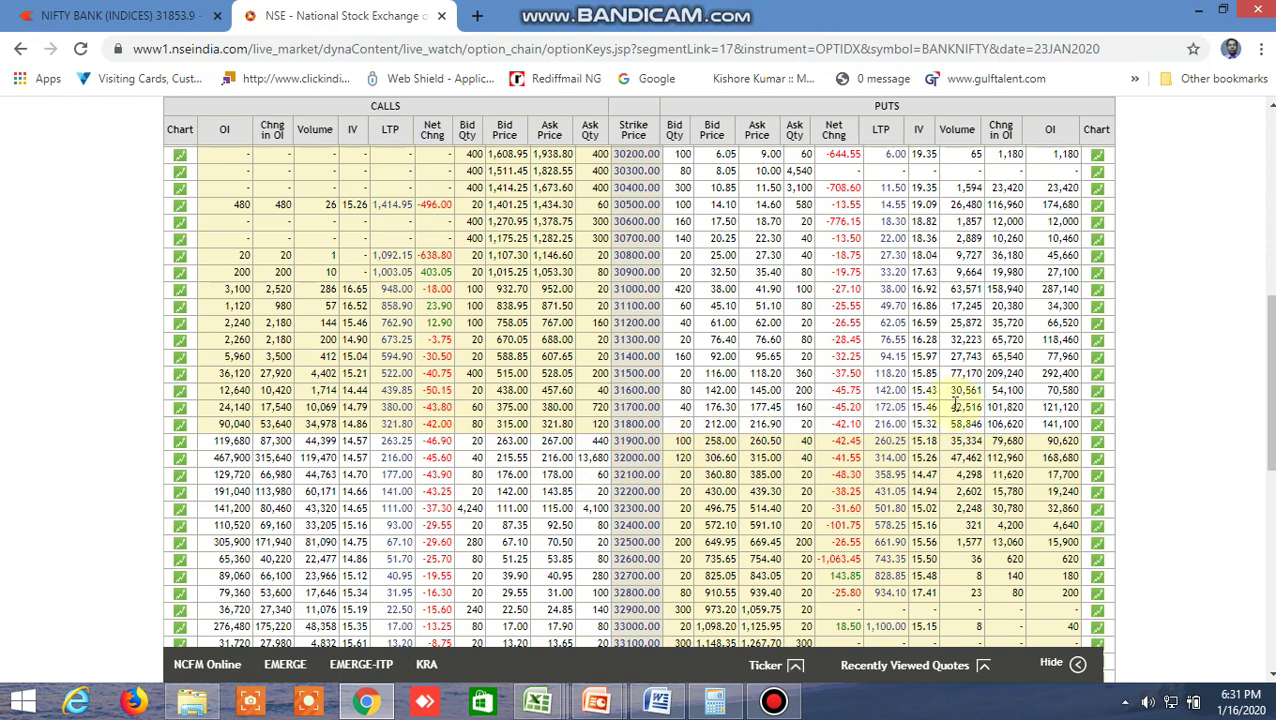
# Switch to Excel's WORKING FILE workbook, examine the NIFTY and BANKNIFTY prices, target strikes and winning probabilities, and recheck the BANKNIFTY option chain in Chrome.
pyautogui.moveTo(537, 700)
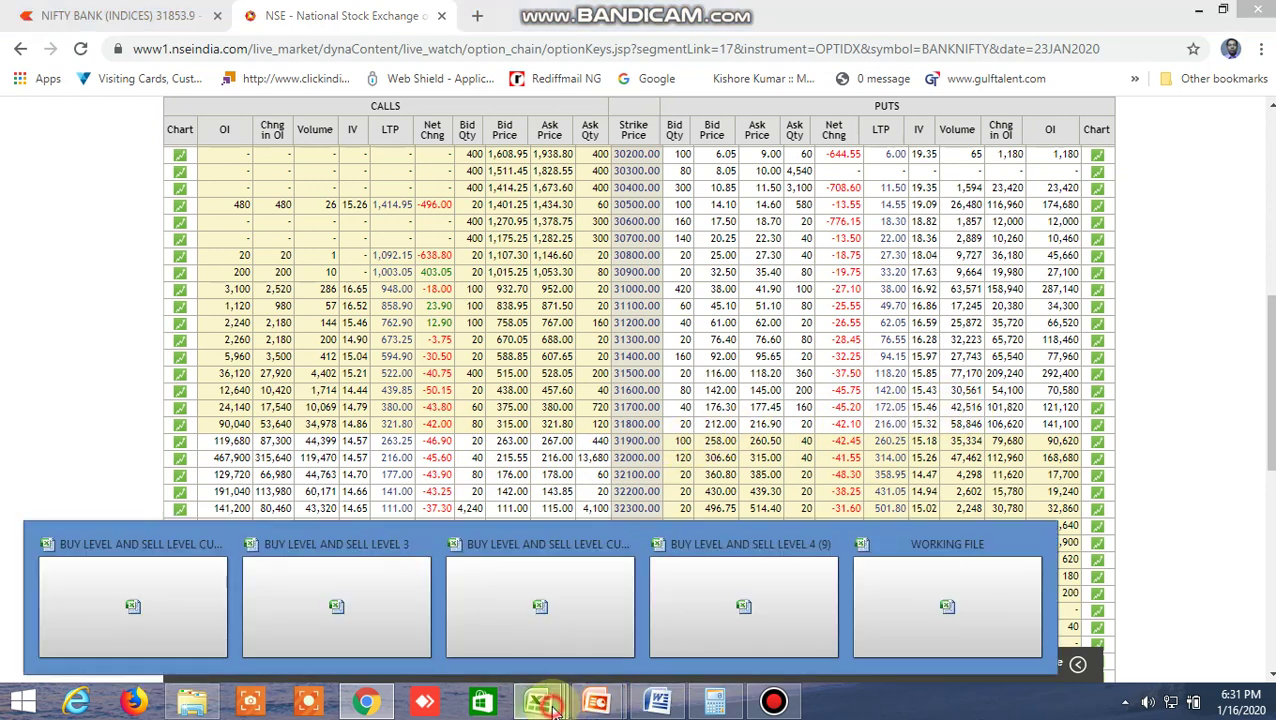
pyautogui.click(949, 607)
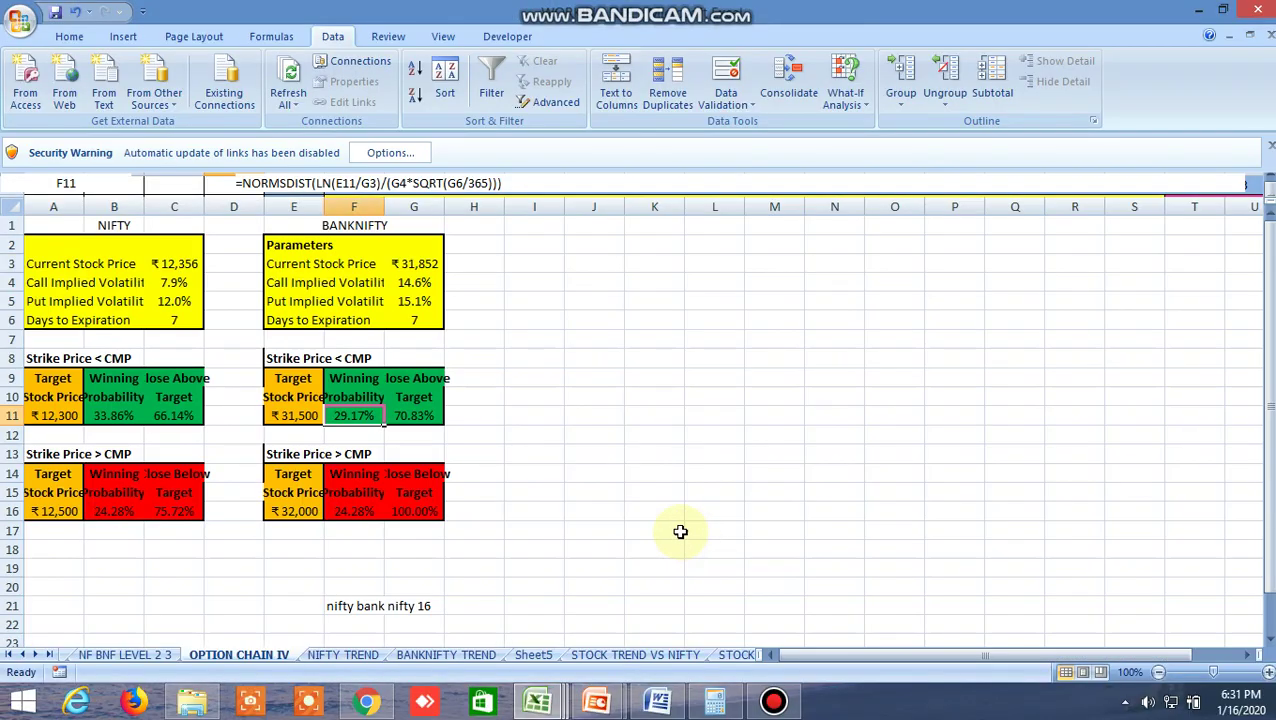
pyautogui.click(192, 264)
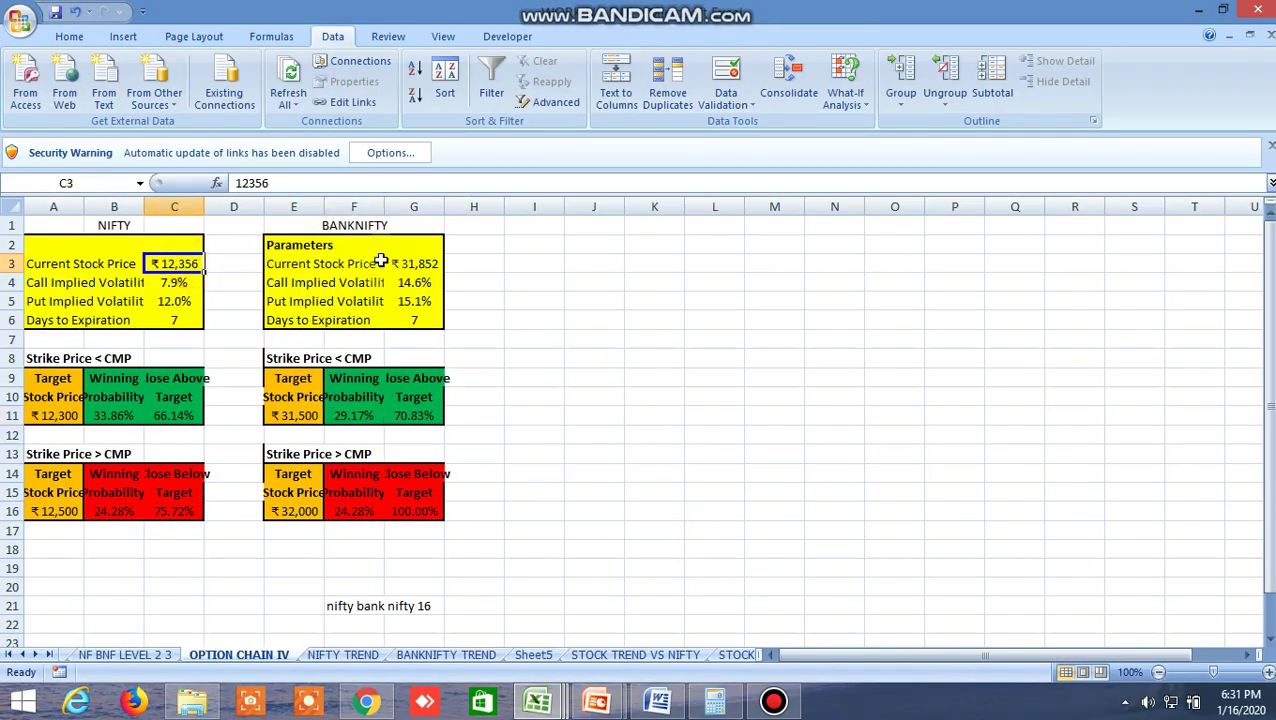
pyautogui.click(420, 263)
pyautogui.click(190, 264)
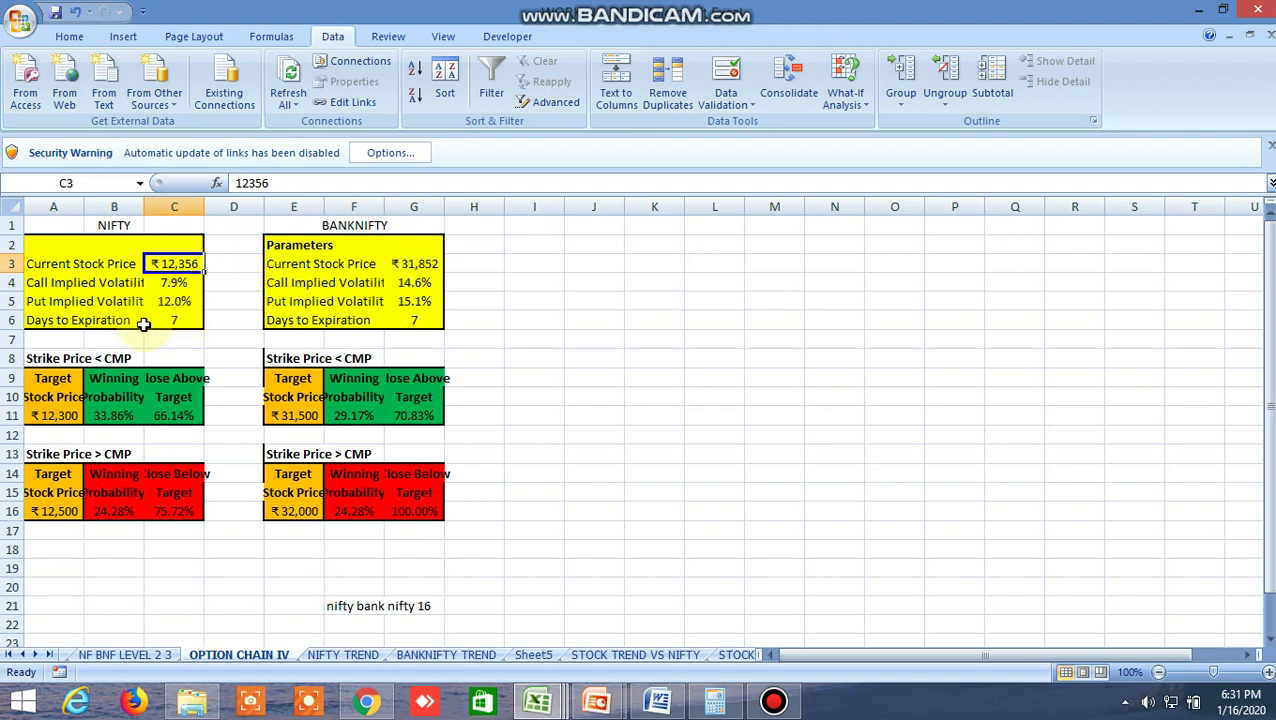
pyautogui.click(62, 417)
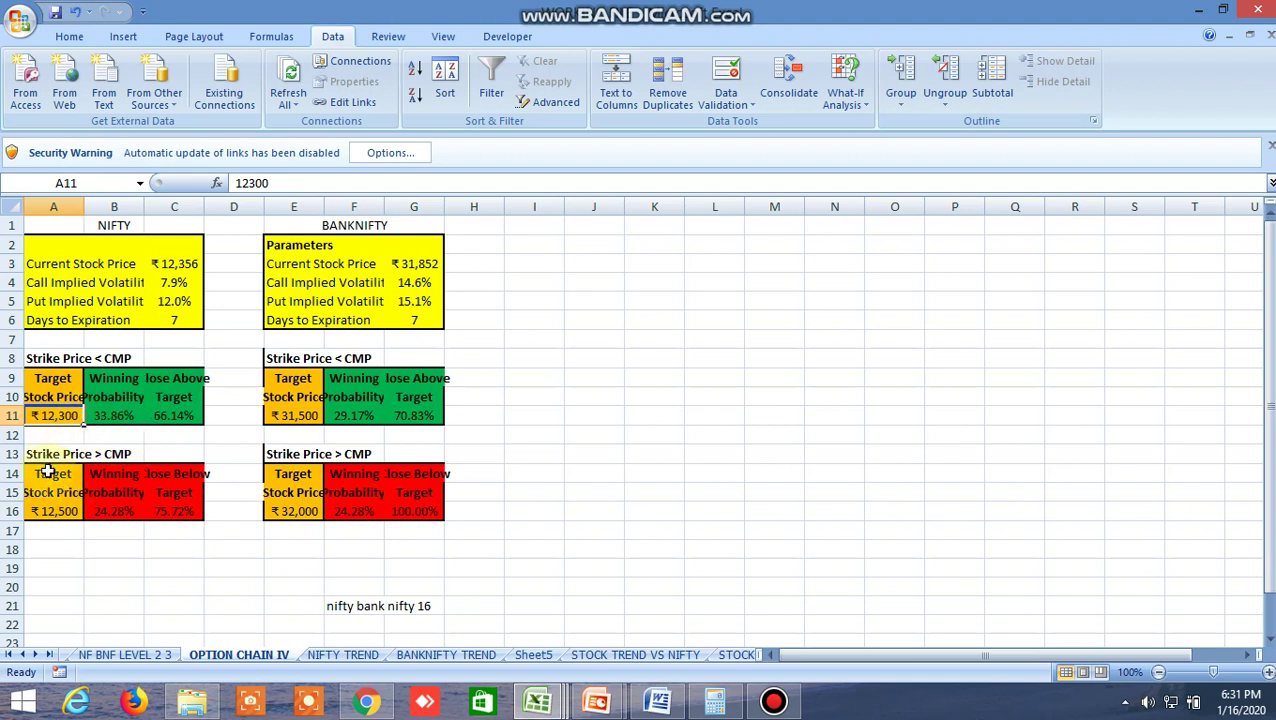
pyautogui.click(309, 416)
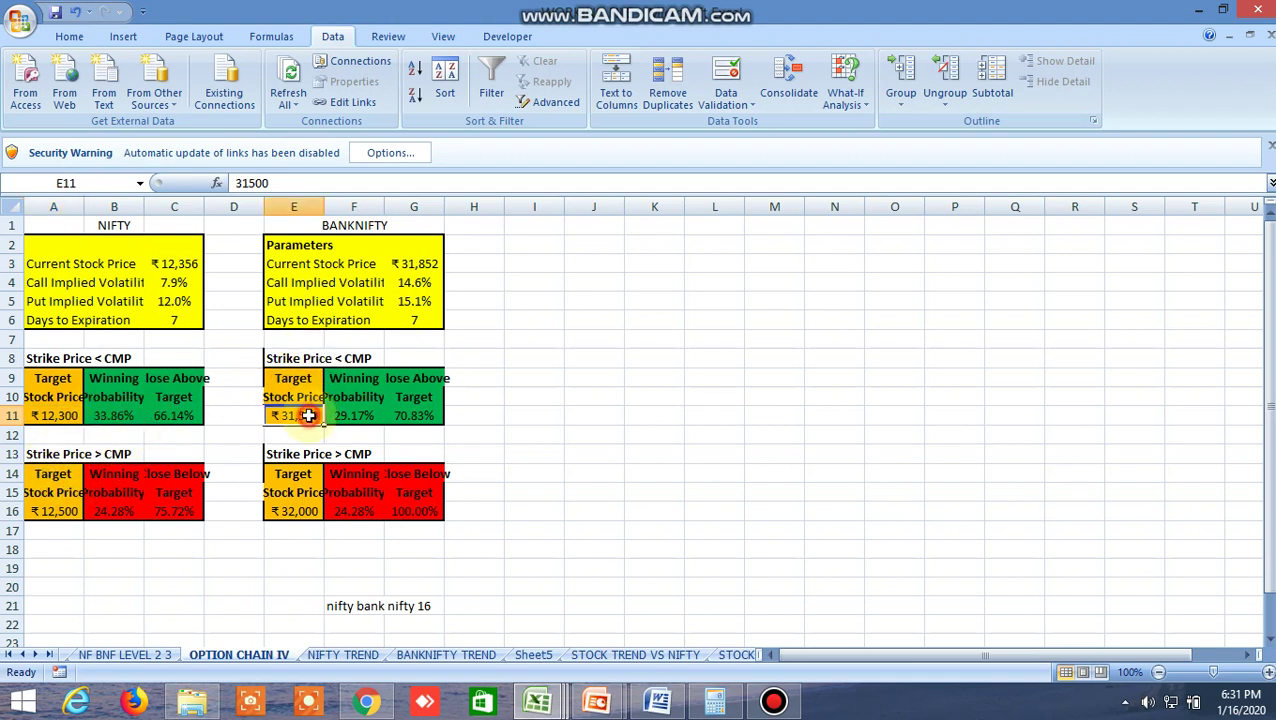
pyautogui.click(303, 507)
pyautogui.click(297, 413)
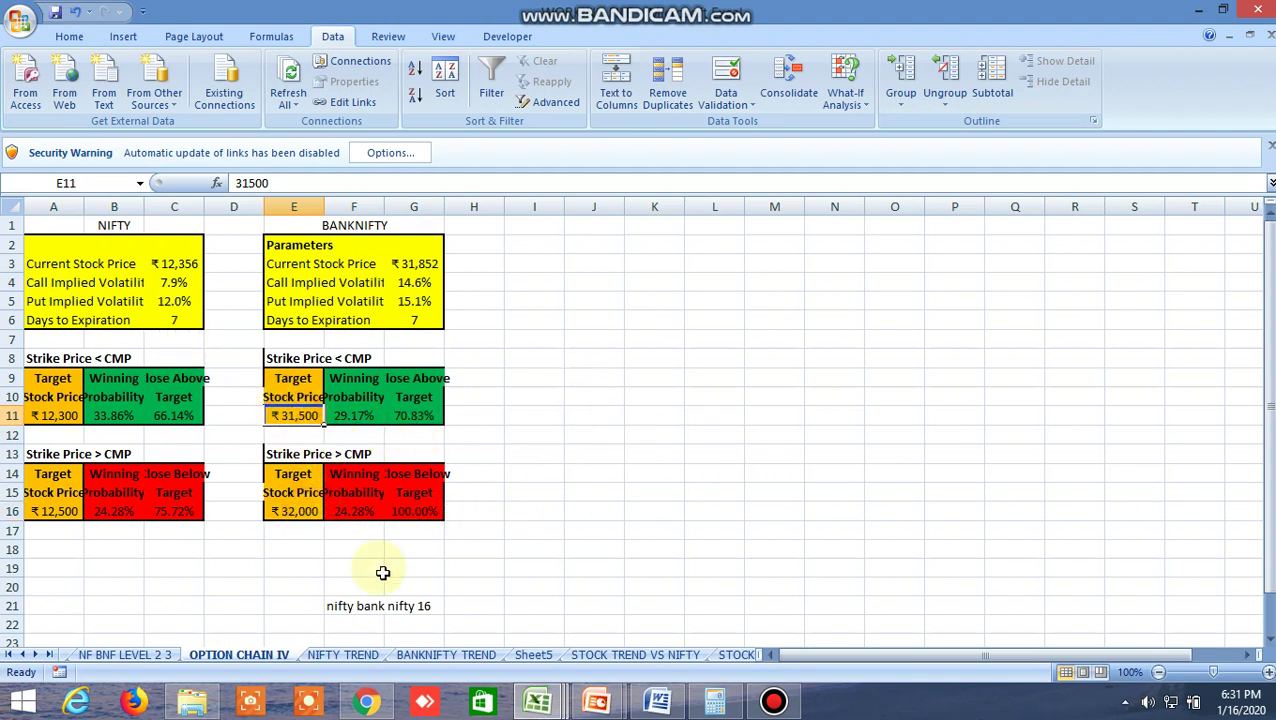
pyautogui.click(367, 701)
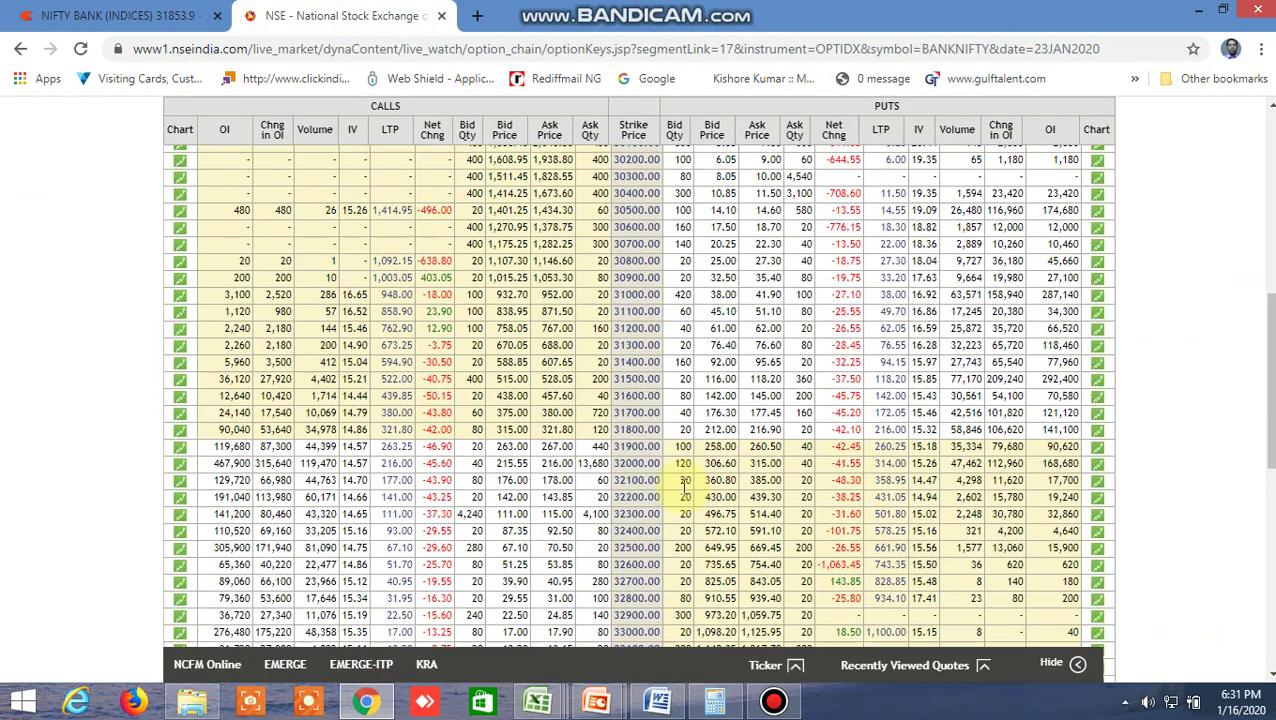
pyautogui.scroll(3, 684, 484)
# Switch to the Excel buy and sell level workbook and find the BANKNIFTY and NIFTY rows in the INSIDE THE BAR WITH NR7 sheet.
pyautogui.moveTo(538, 700)
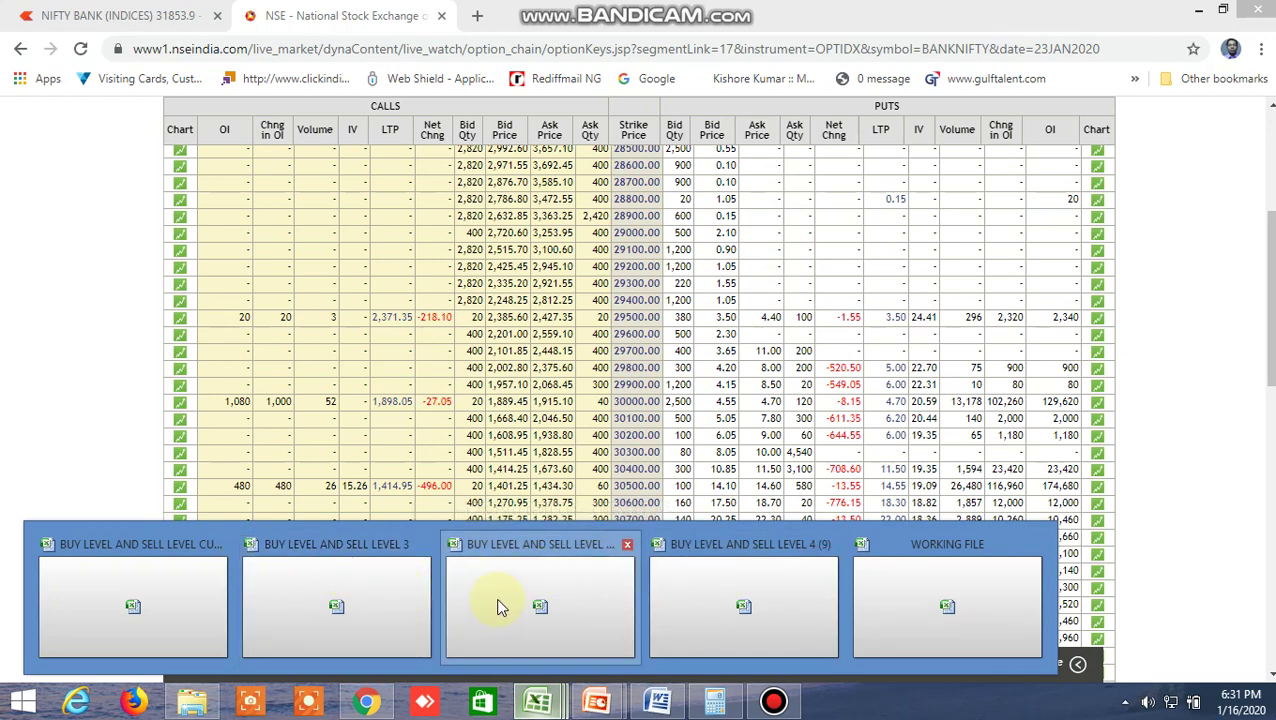
pyautogui.click(540, 605)
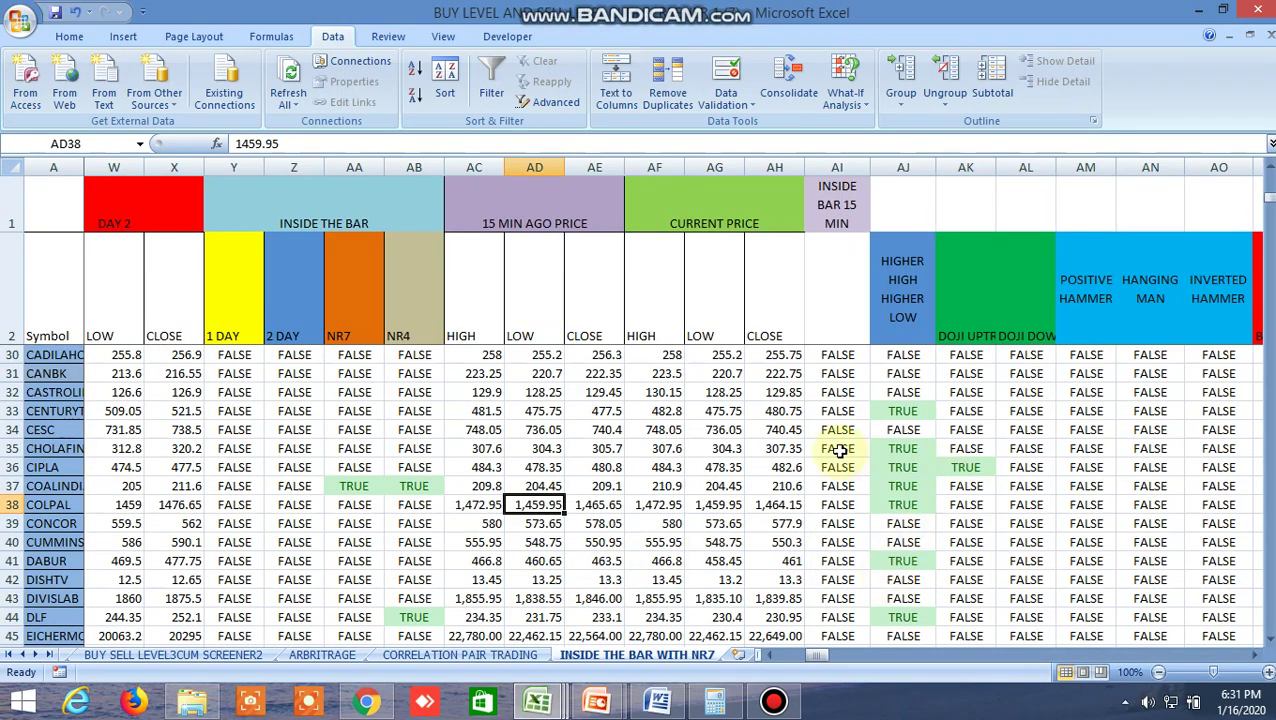
pyautogui.click(838, 449)
pyautogui.scroll(-9, 838, 460)
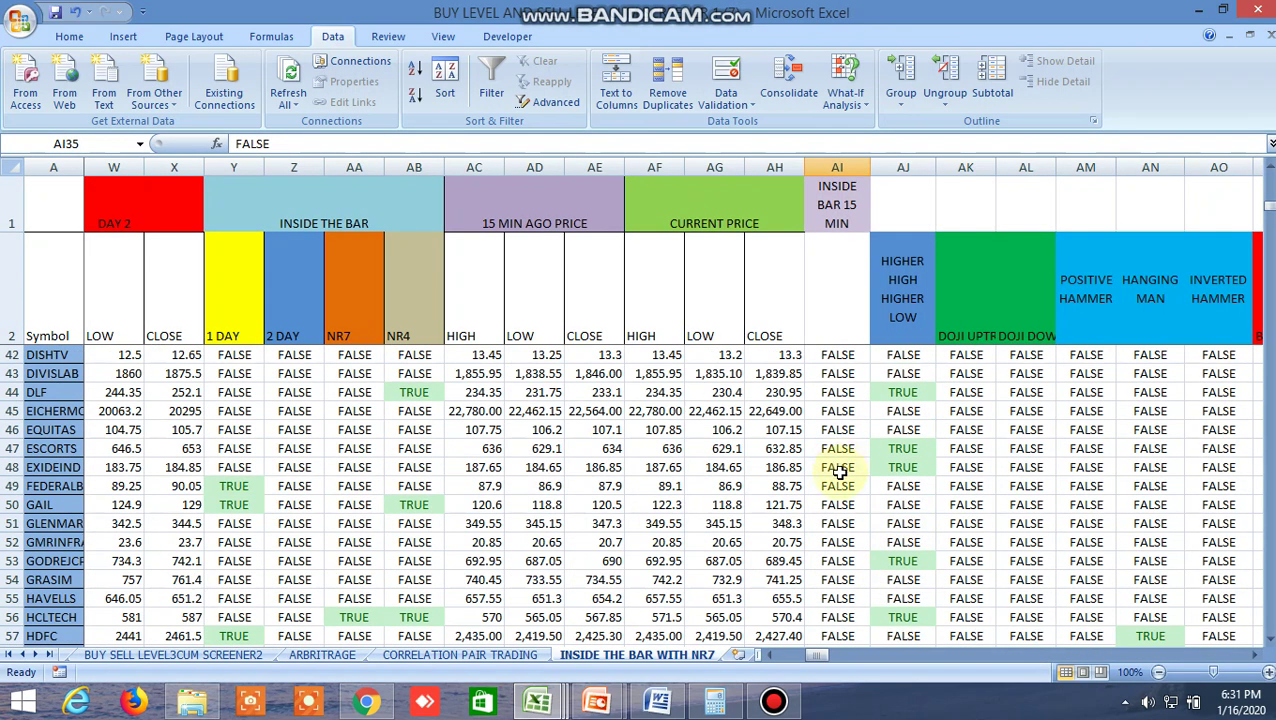
pyautogui.scroll(-20, 838, 472)
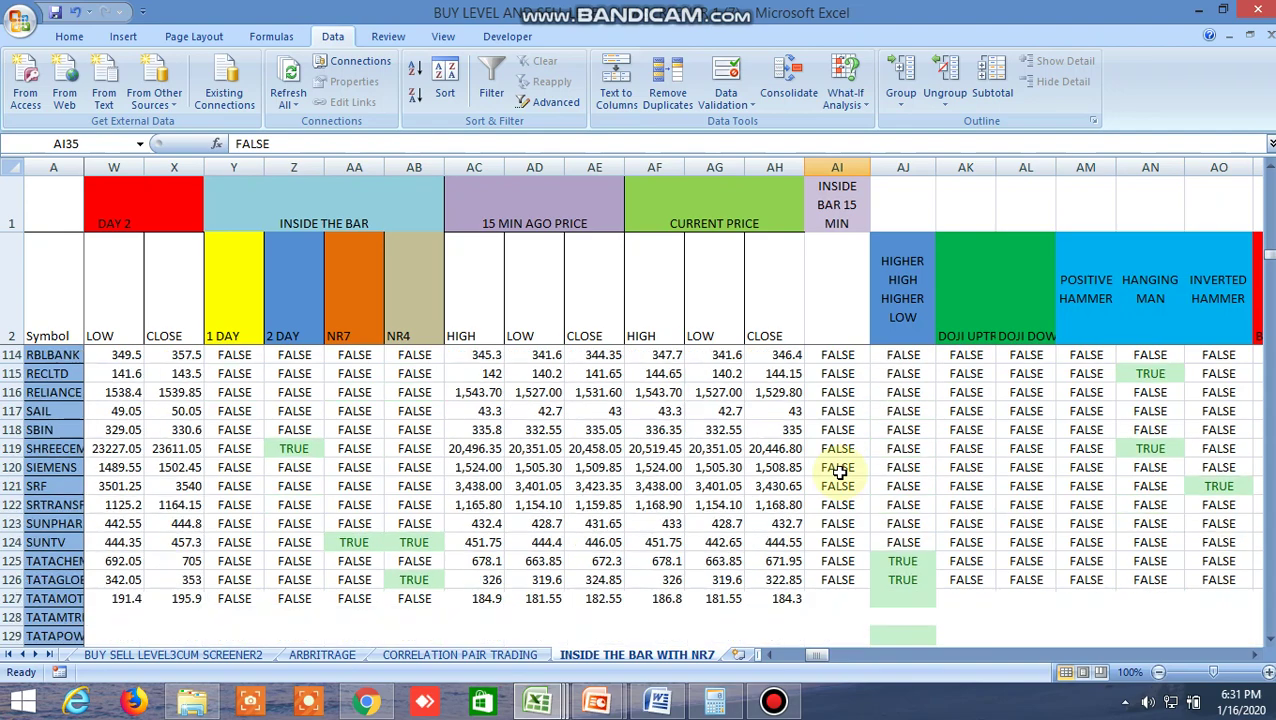
pyautogui.scroll(-6, 838, 470)
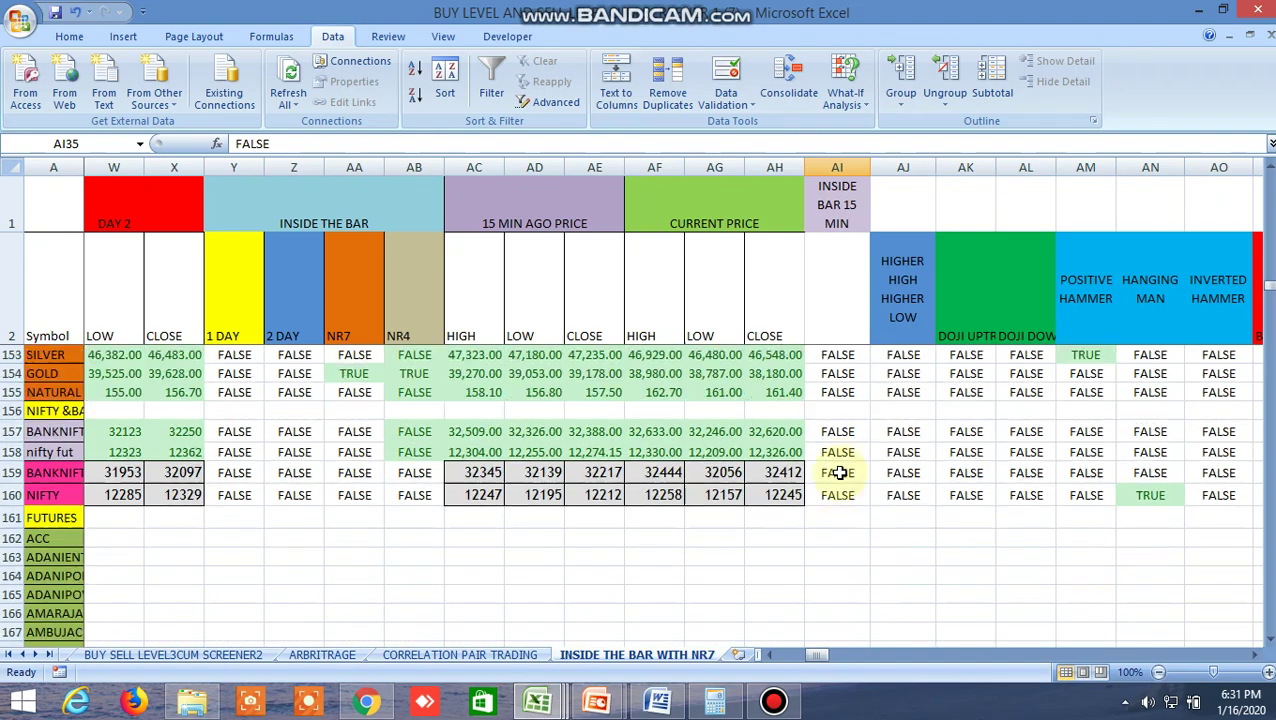
# Check the candlestick pattern and shakeout signals for the NIFTY, BANKNIFTY and nifty fut rows.
pyautogui.moveTo(820, 646); pyautogui.dragTo(835, 647)
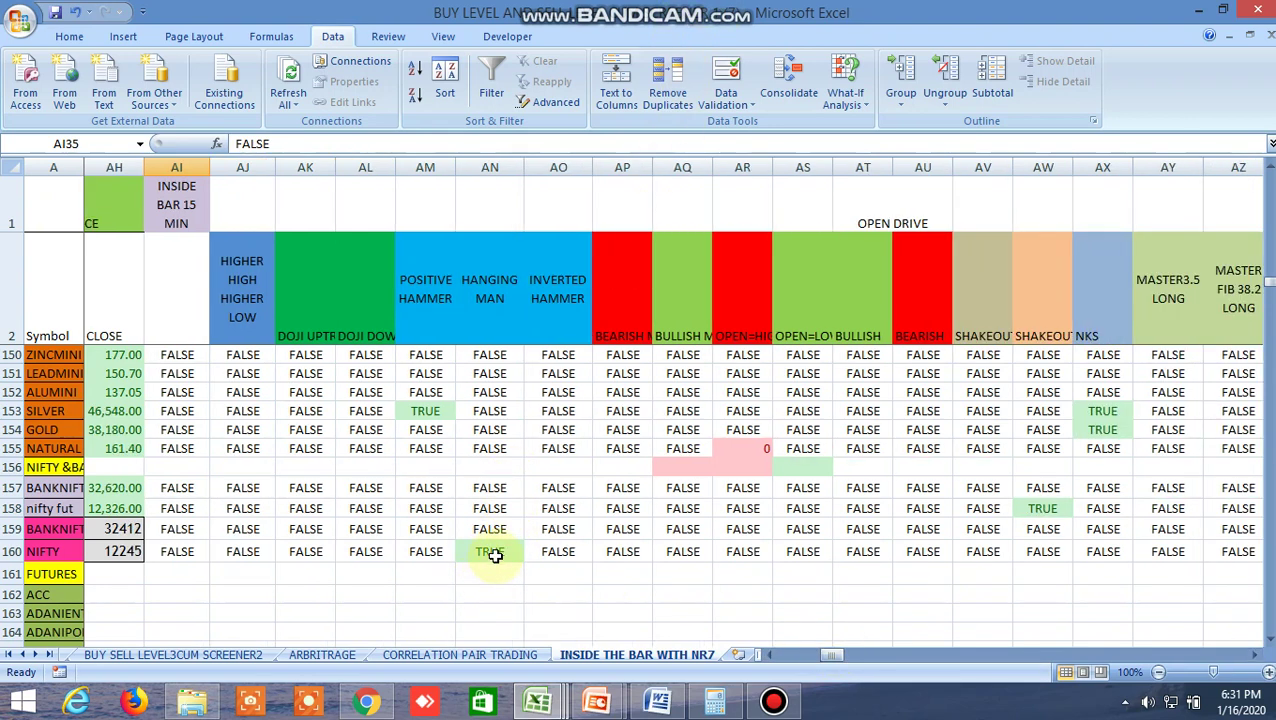
pyautogui.click(492, 553)
pyautogui.click(690, 610)
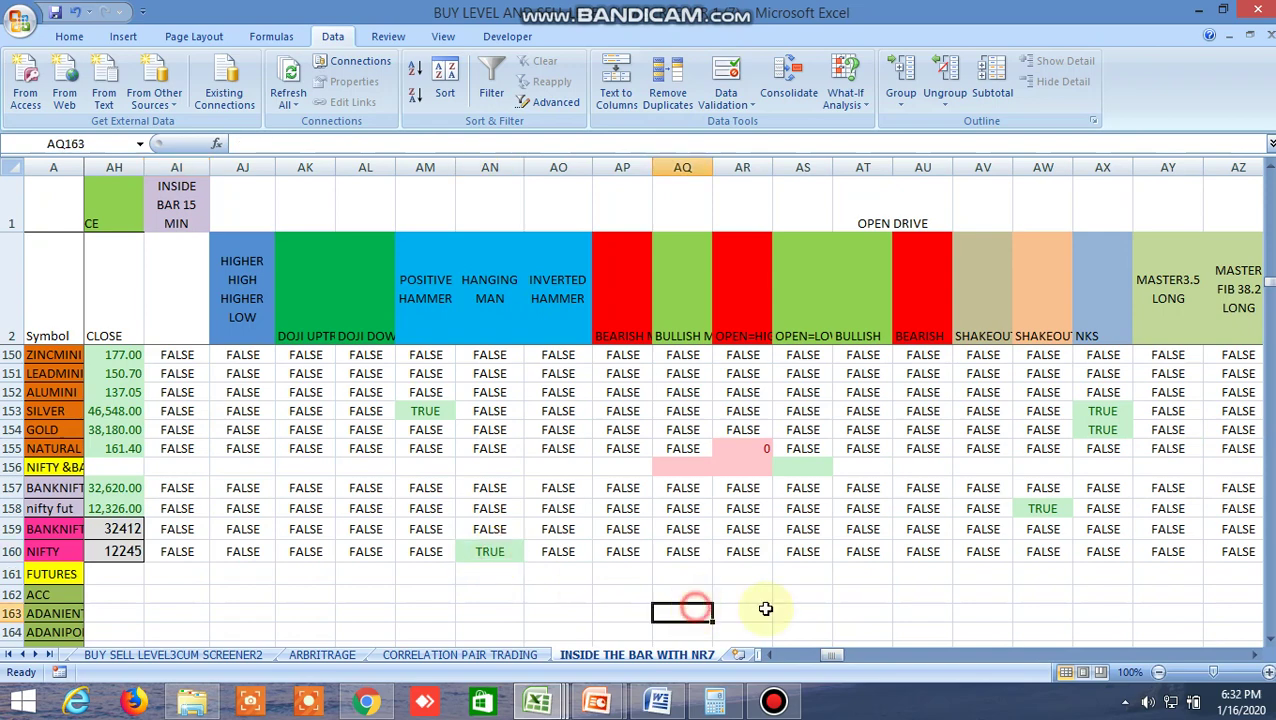
pyautogui.click(1048, 512)
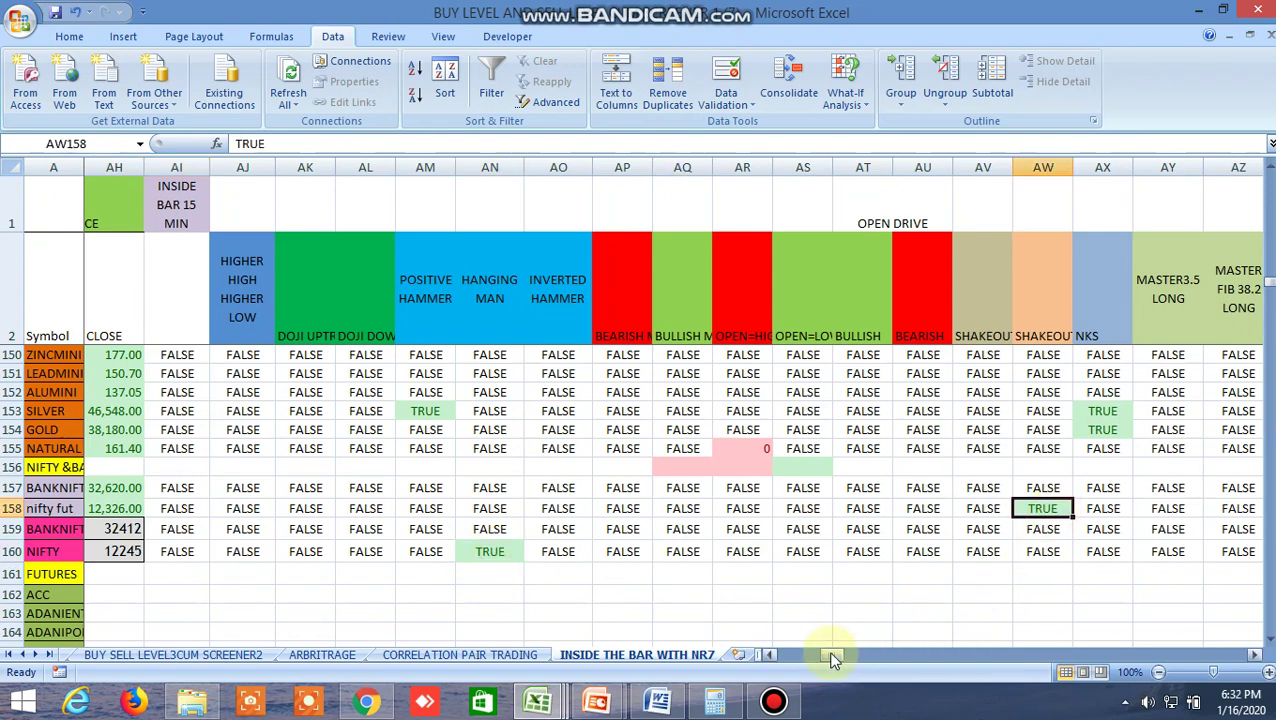
# Examine the 7-day Fibonacci buy and sell levels and their targets for the BANKNIFTY futures row.
pyautogui.moveTo(832, 657); pyautogui.dragTo(1027, 658)
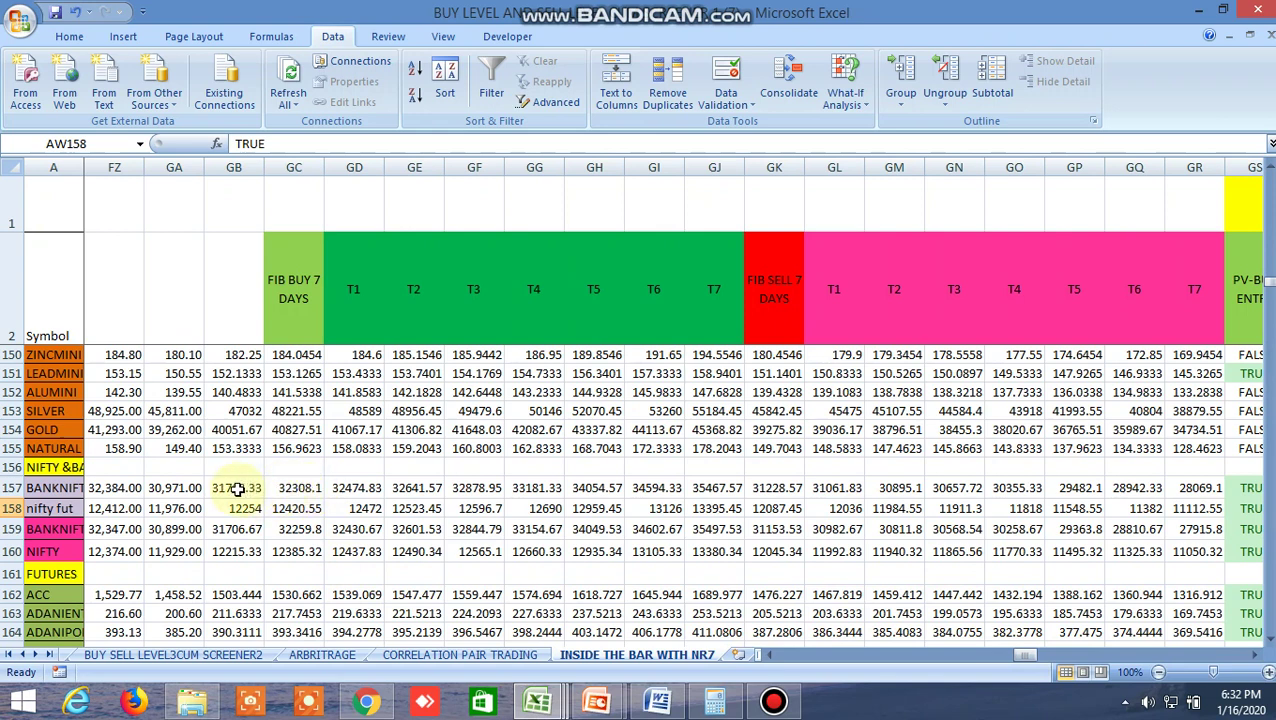
pyautogui.click(240, 487)
pyautogui.click(306, 487)
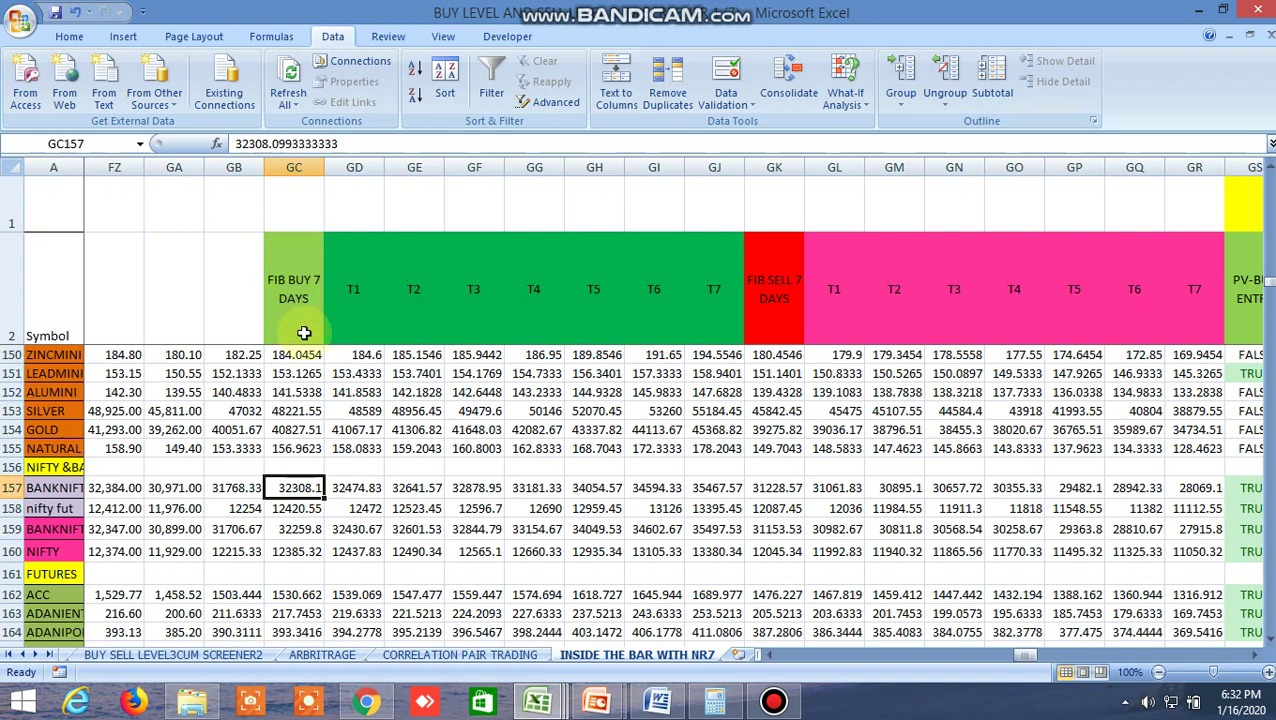
pyautogui.click(785, 489)
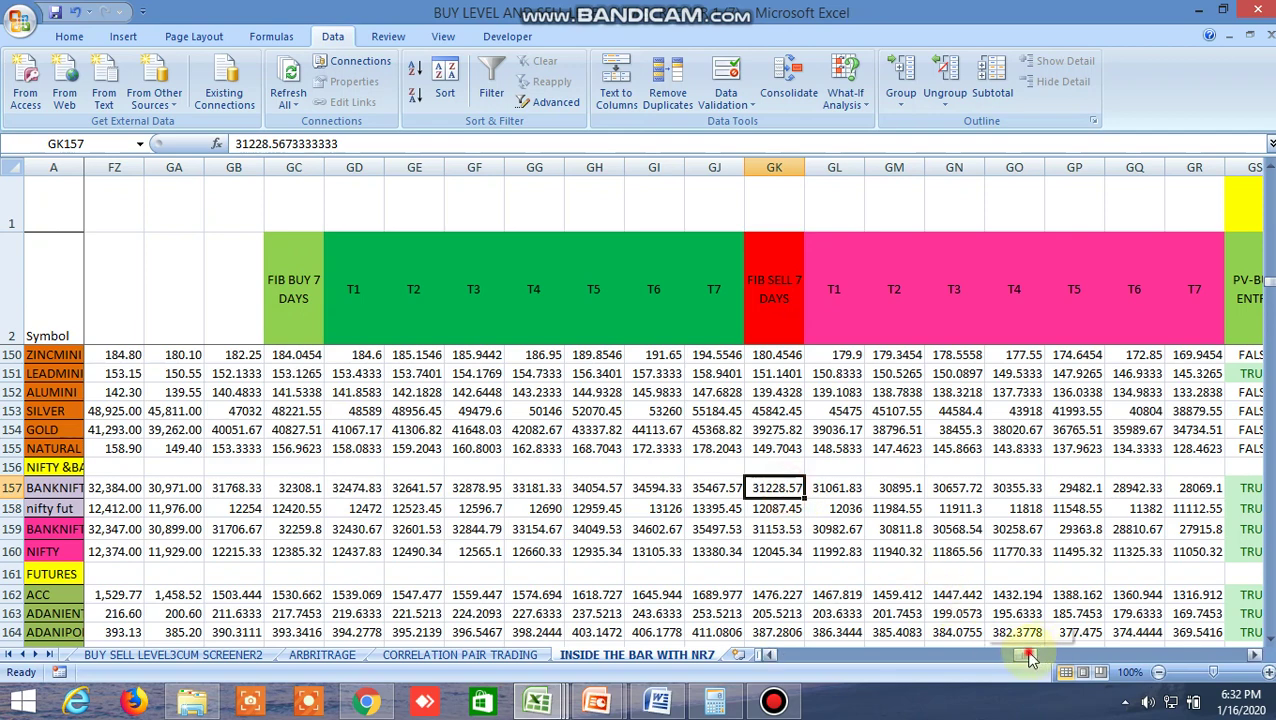
# Review the 5-day, 1-day, 3-day and 2-day Fibonacci buy and sell levels and LTP position signals for NIFTY and BANKNIFTY.
pyautogui.moveTo(1030, 657)
pyautogui.mouseDown()
pyautogui.moveTo(1058, 660)
pyautogui.moveTo(1020, 640)
pyautogui.mouseUp()
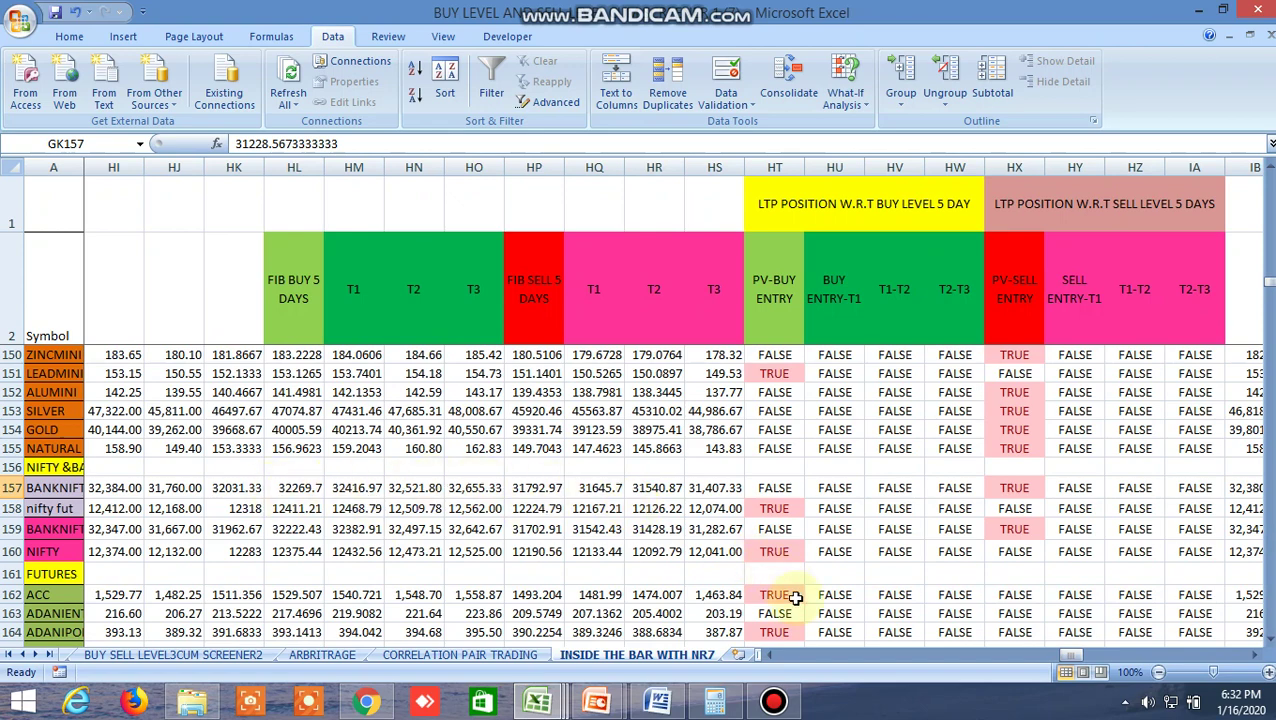
pyautogui.moveTo(1066, 651); pyautogui.dragTo(1146, 655)
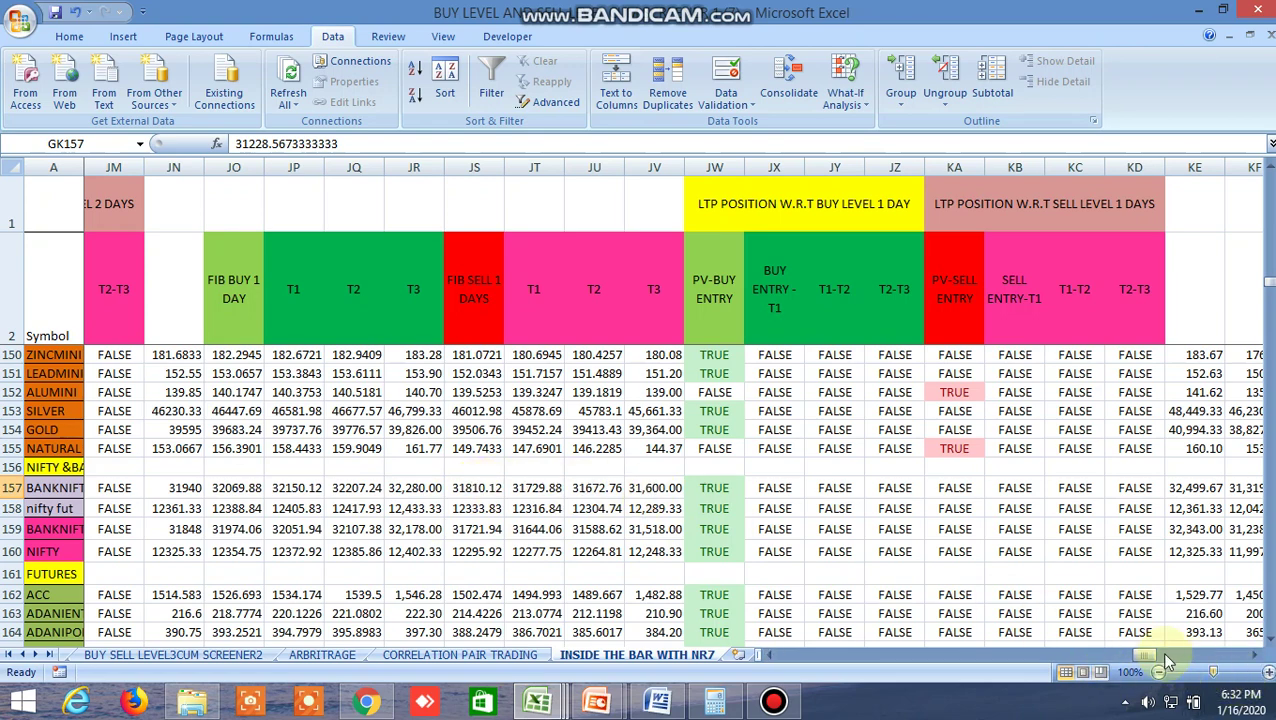
pyautogui.moveTo(1157, 656); pyautogui.dragTo(1095, 656)
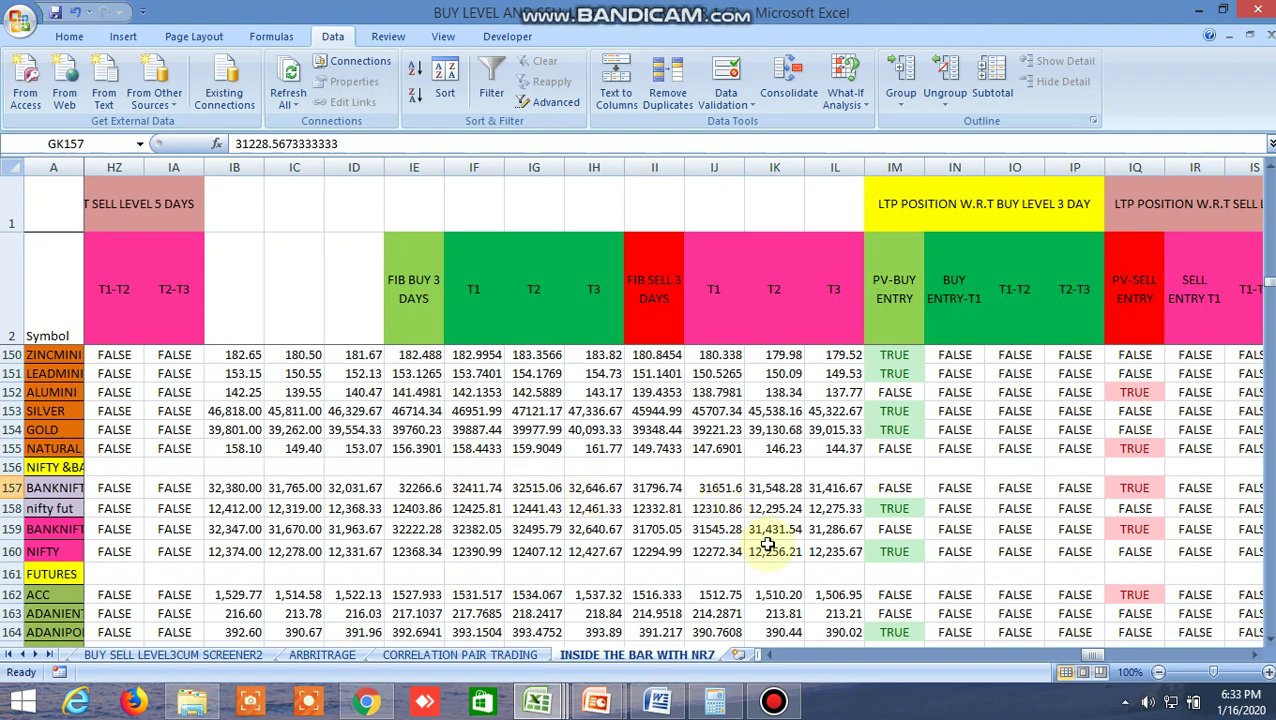
pyautogui.moveTo(1099, 656); pyautogui.dragTo(1124, 668)
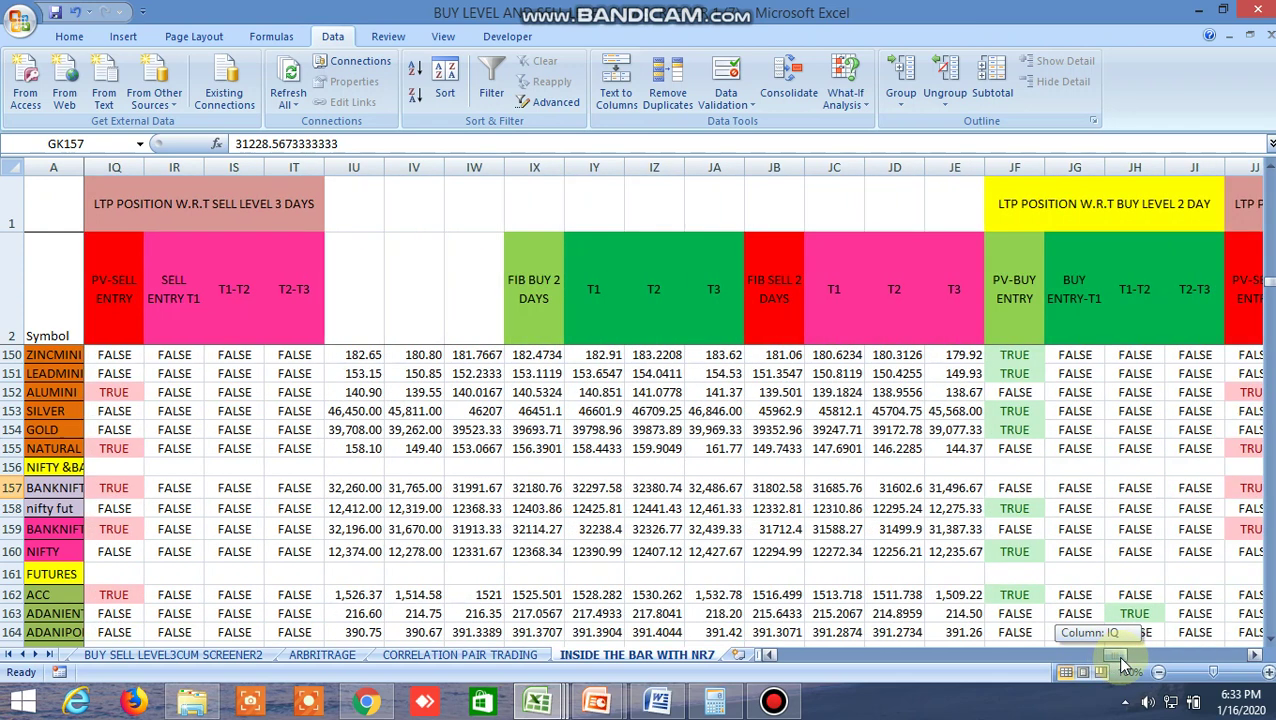
pyautogui.moveTo(1124, 668); pyautogui.dragTo(1124, 668)
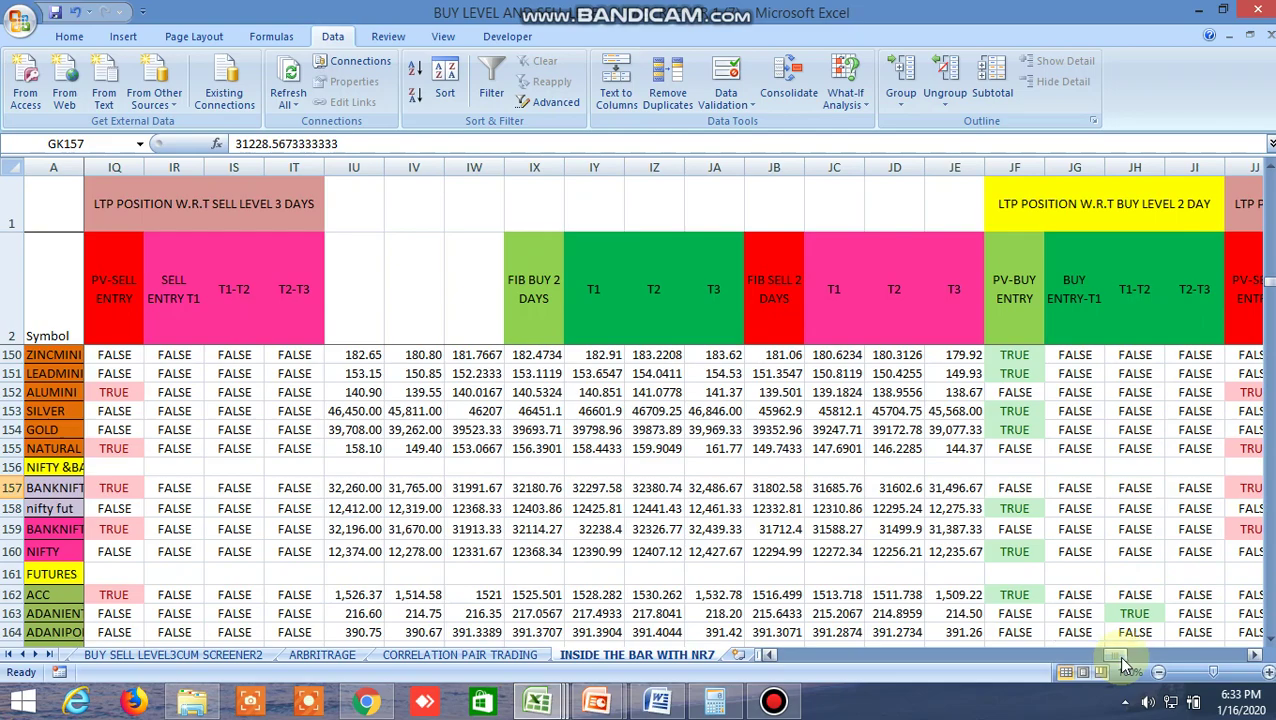